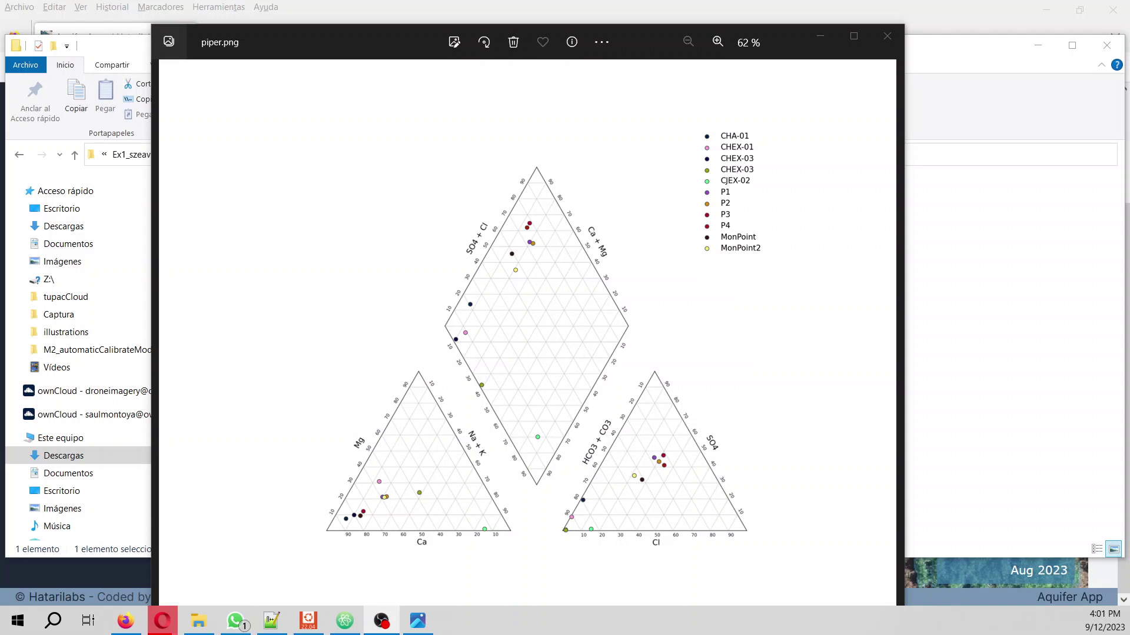
# - Leave the photo viewer and go back up through the folder path to Descargas
pyautogui.click(819, 41)
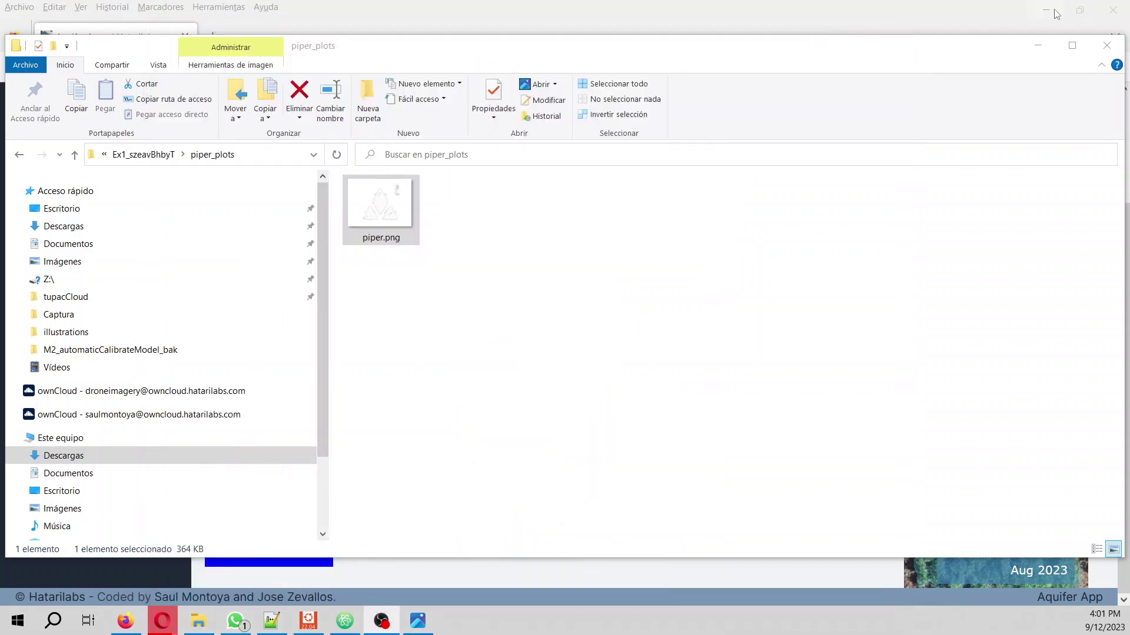
pyautogui.click(139, 156)
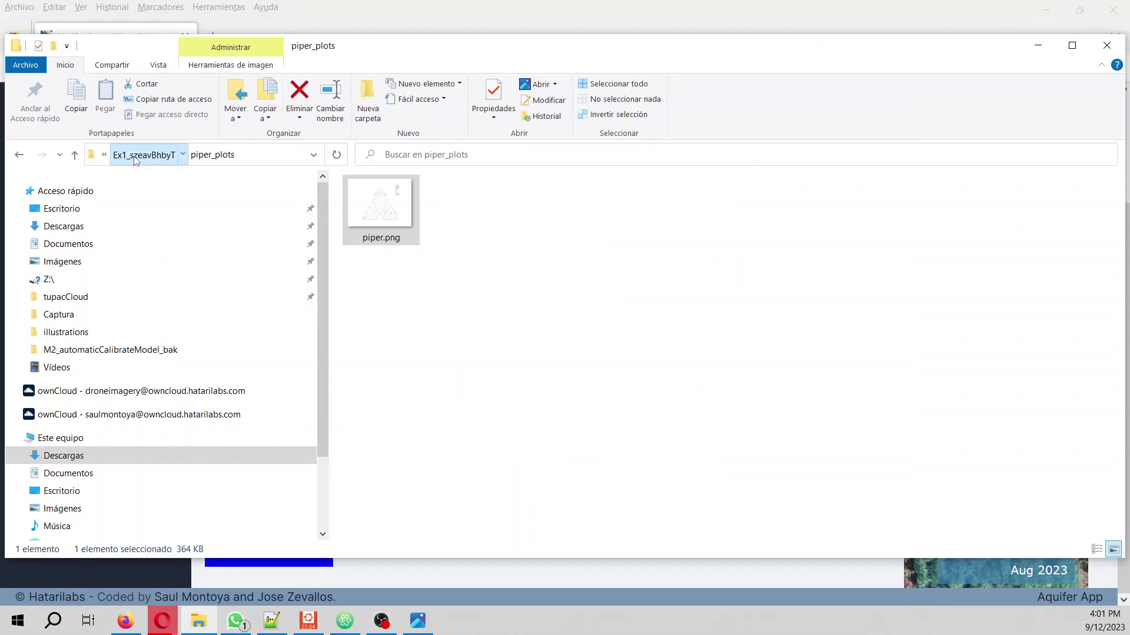
pyautogui.click(166, 154)
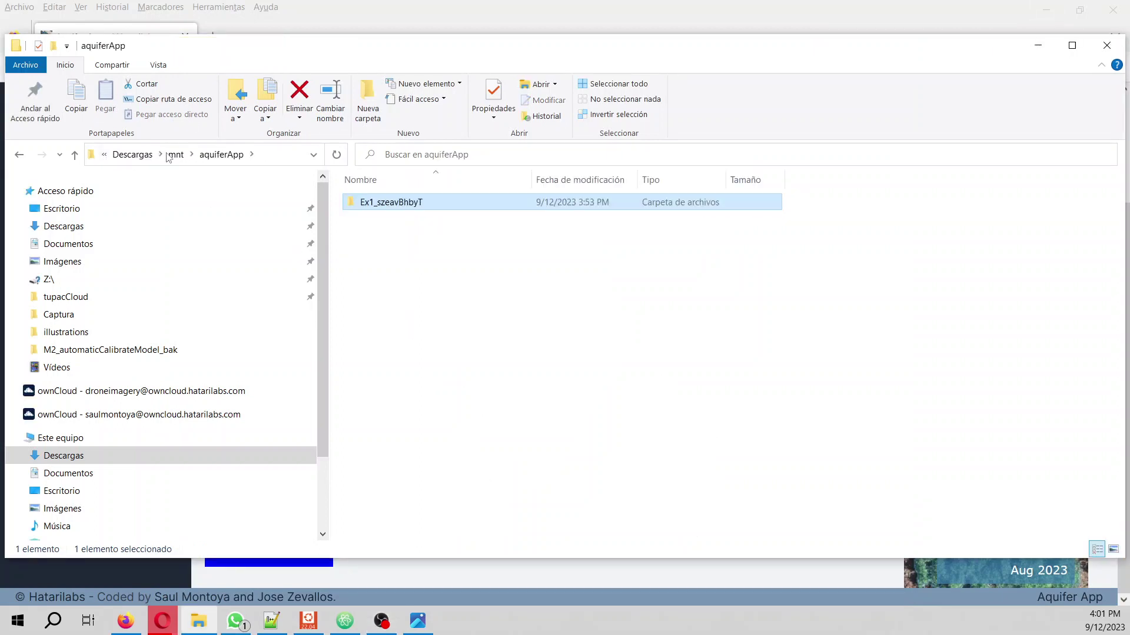
pyautogui.click(176, 155)
pyautogui.click(194, 154)
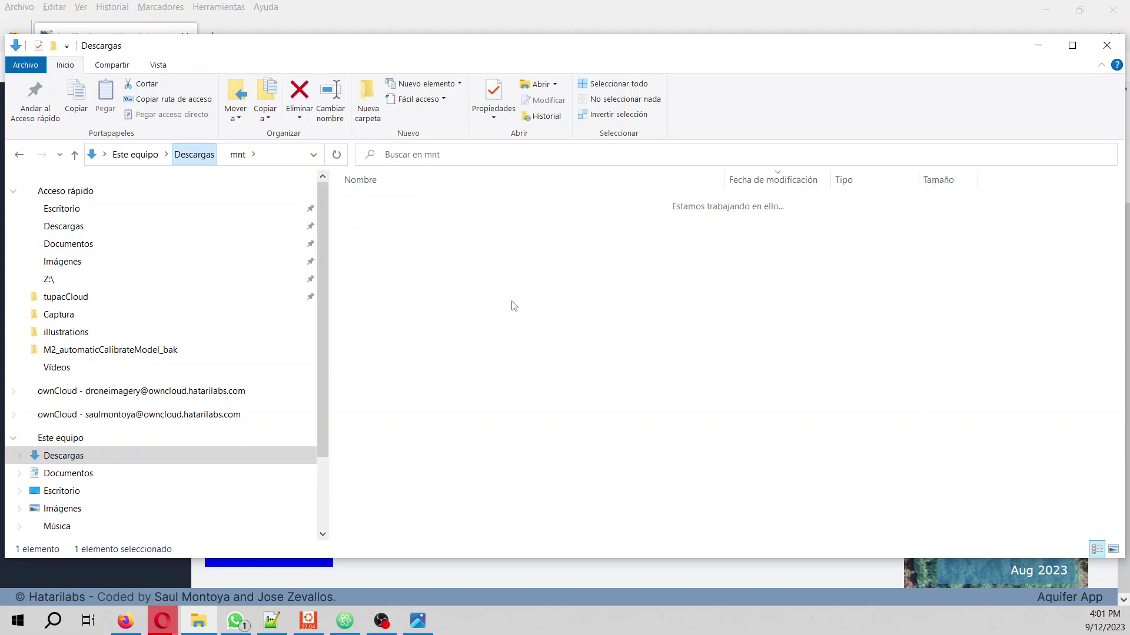
# - Delete data.csv, the mnt folder and PiperPlotsFiles.zip from Descargas
pyautogui.keyDown('ctrl'); pyautogui.click(383, 221); pyautogui.keyUp('ctrl')
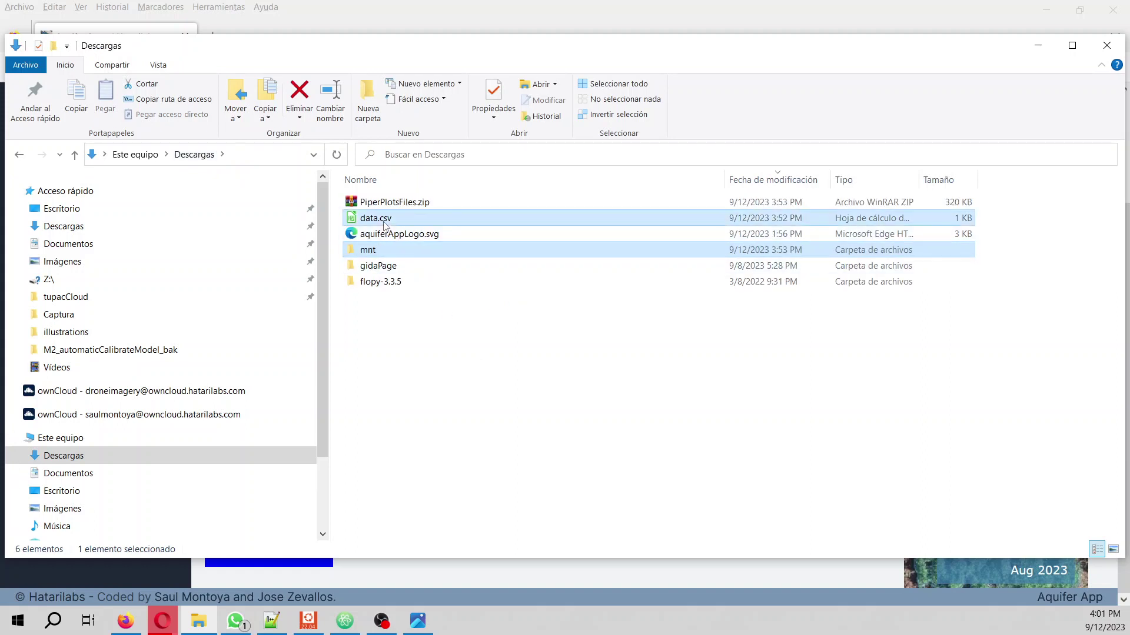
pyautogui.press('Delete')
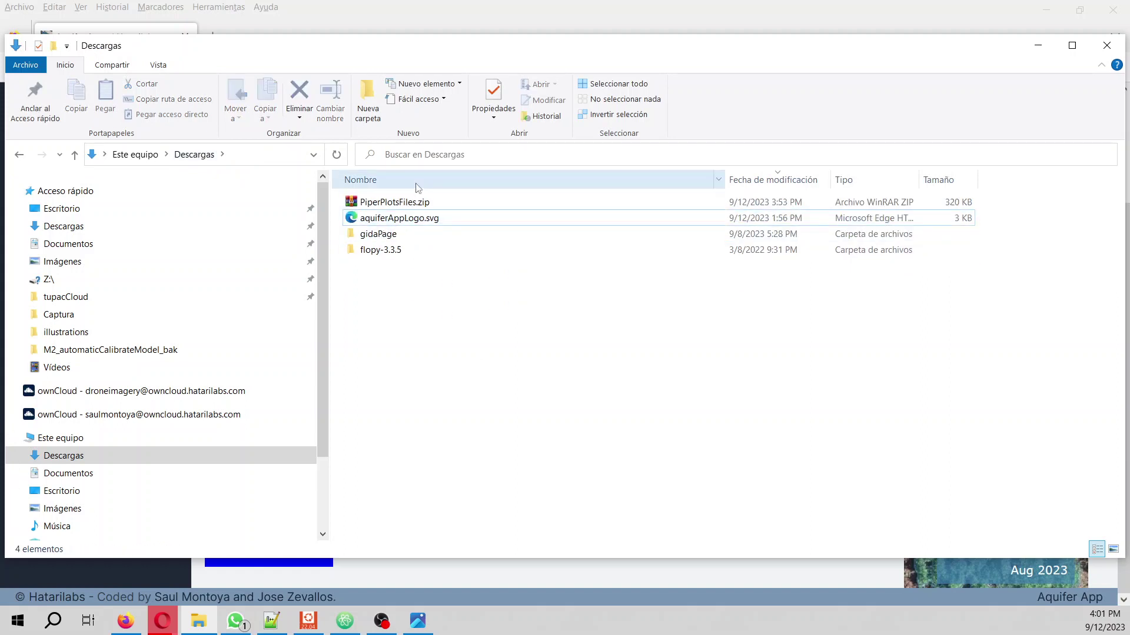
pyautogui.click(416, 204)
pyautogui.press('Delete')
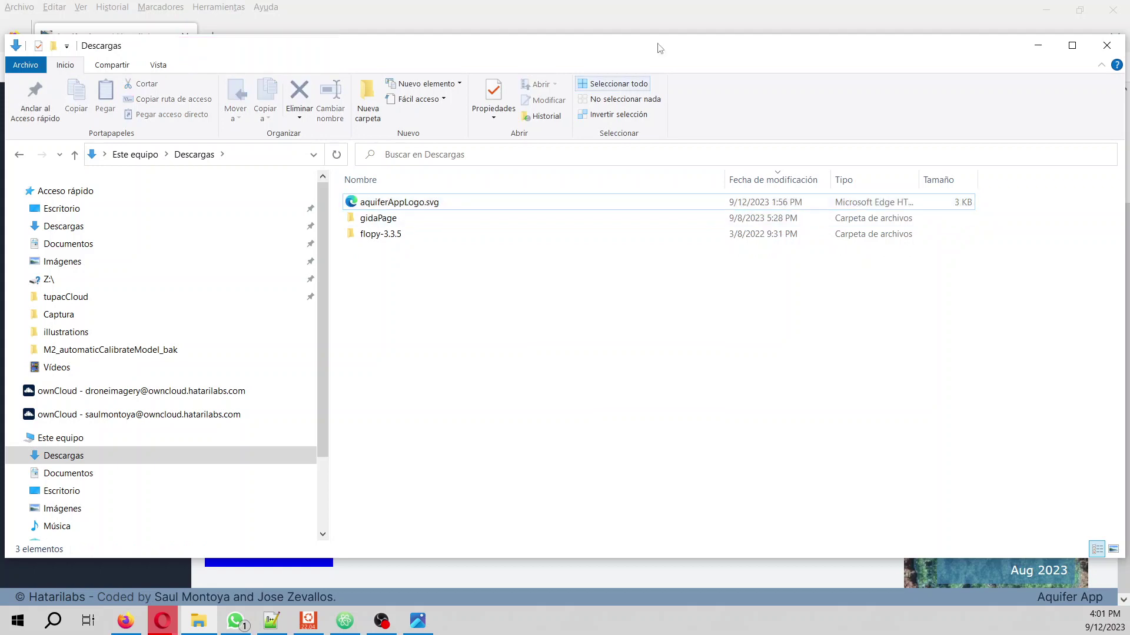
# - Clear Firefox's recent browsing history via Historial > Limpiar el historial reciente
pyautogui.click(1037, 45)
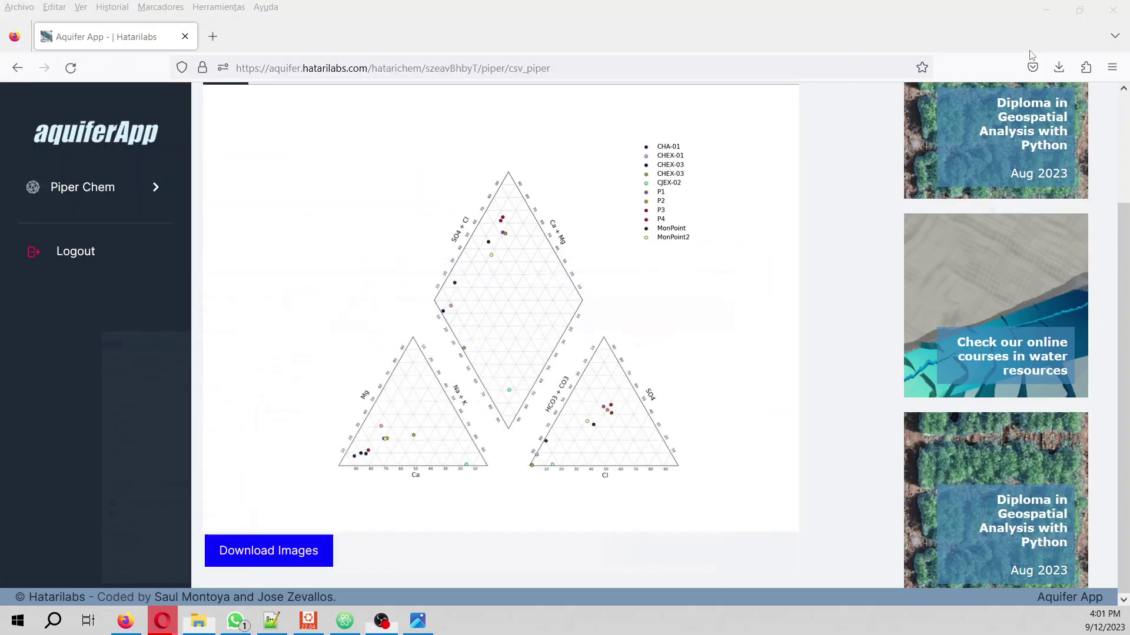
pyautogui.click(1112, 67)
pyautogui.click(987, 233)
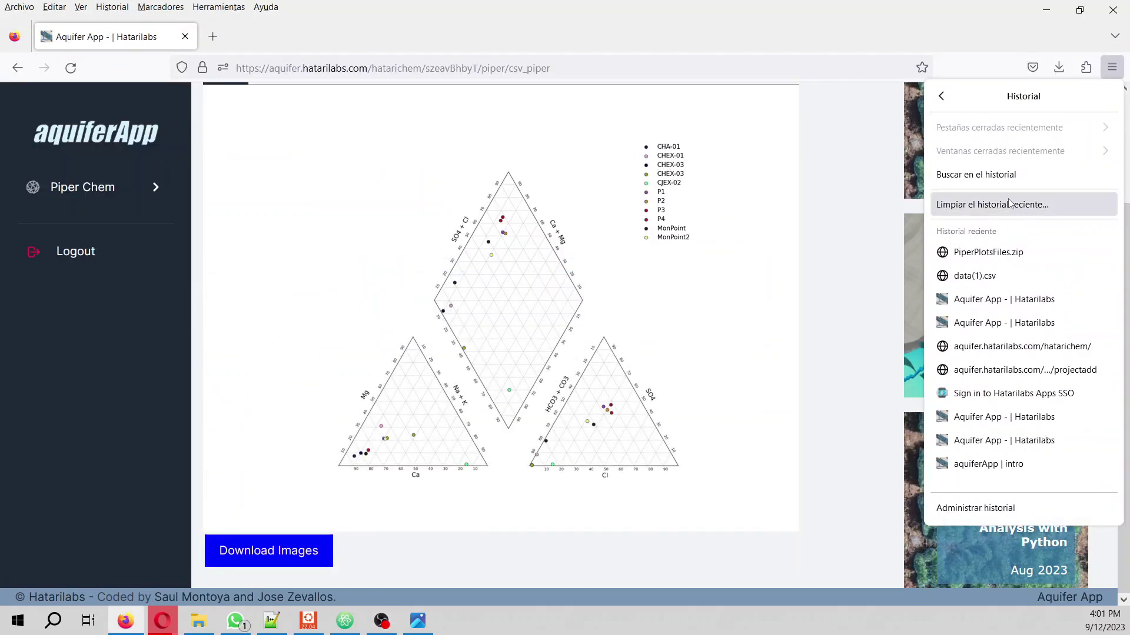
pyautogui.click(988, 201)
pyautogui.click(569, 433)
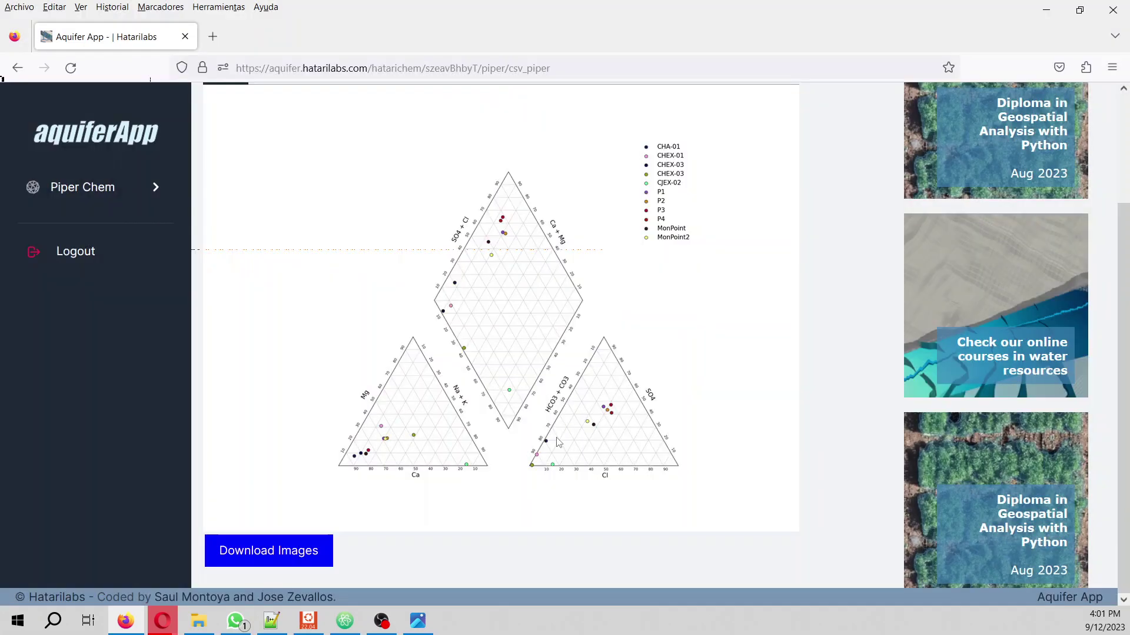
# - Load aquifer.hatarilabs.com in the address bar
pyautogui.click(257, 67)
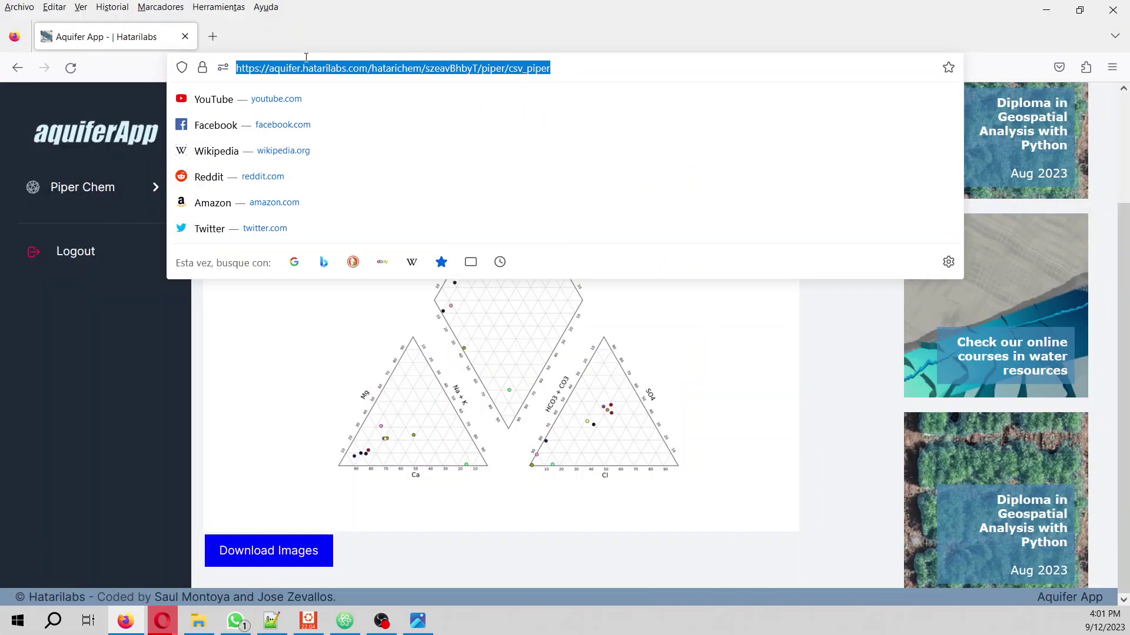
pyautogui.write('aqui')
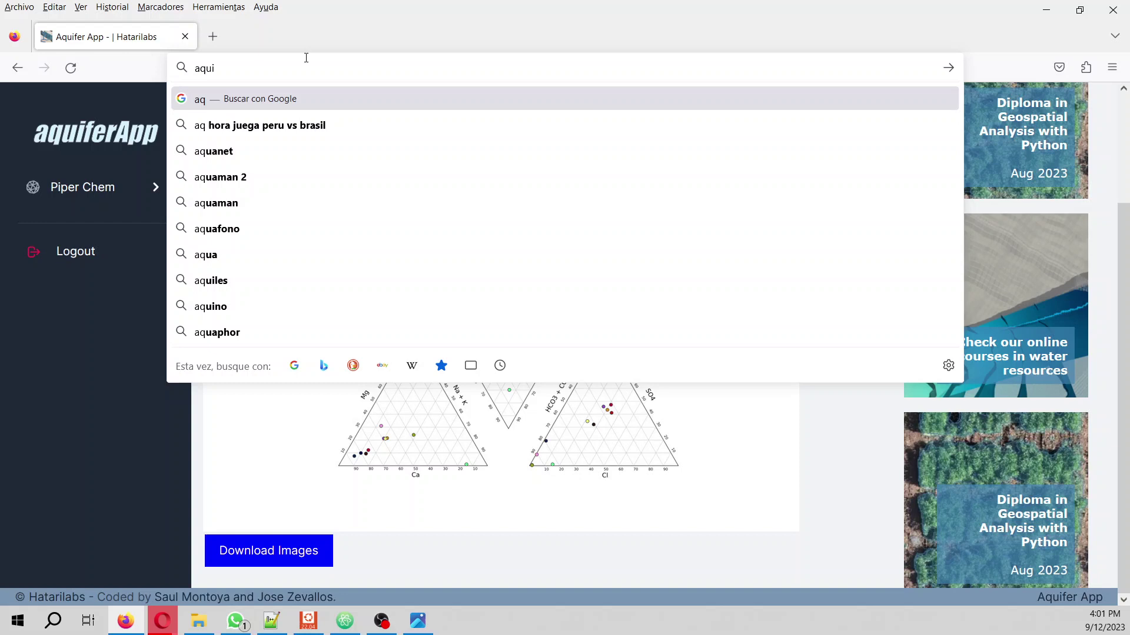
pyautogui.write('fer.')
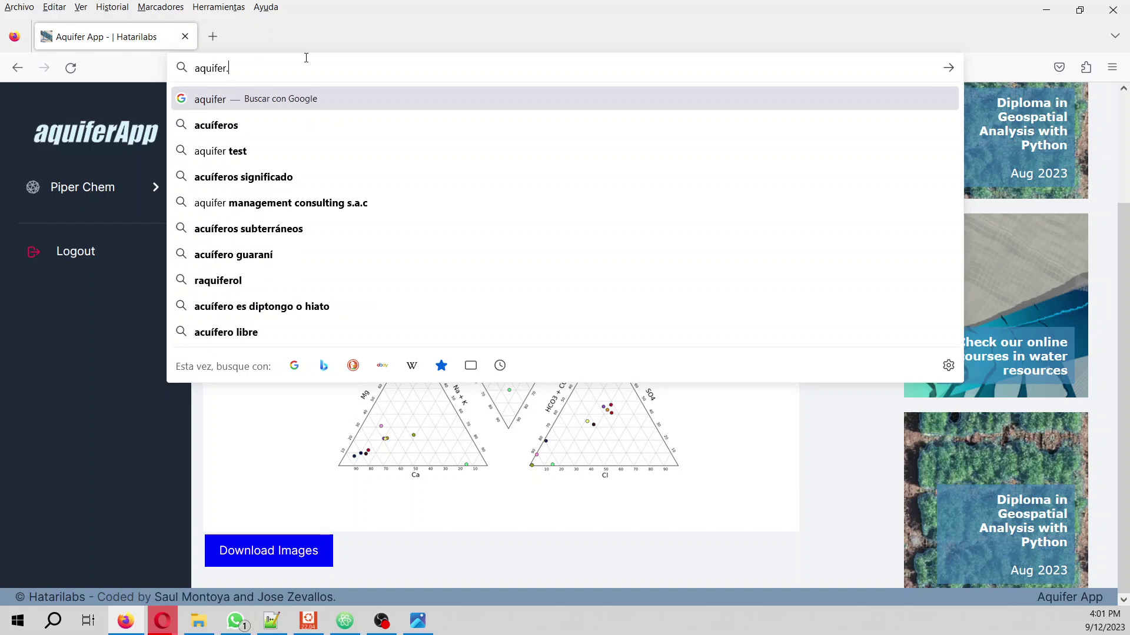
pyautogui.write('hataril')
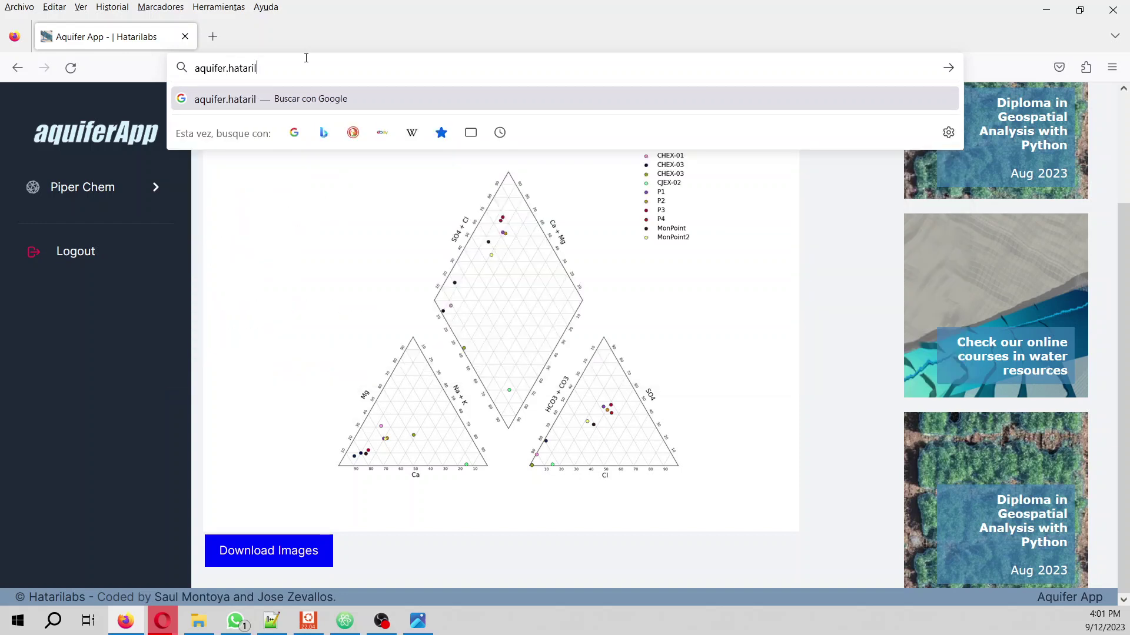
pyautogui.write('abs.com')
pyautogui.press('Return')
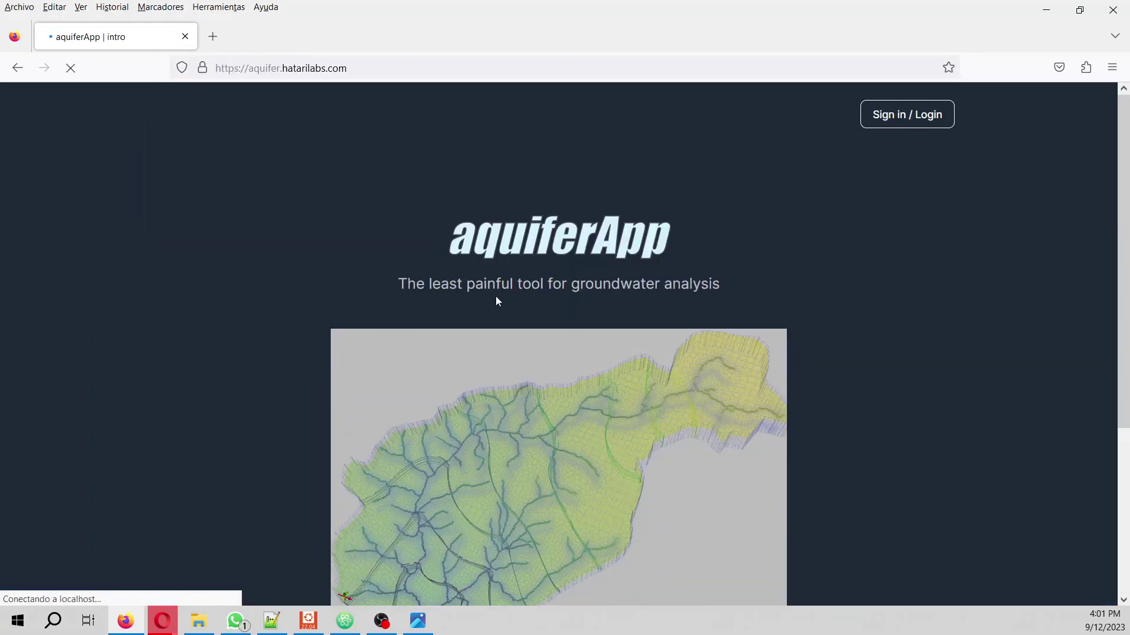
# - Log in through Hatarilabs Apps SSO with the account e-mail and password
pyautogui.click(924, 121)
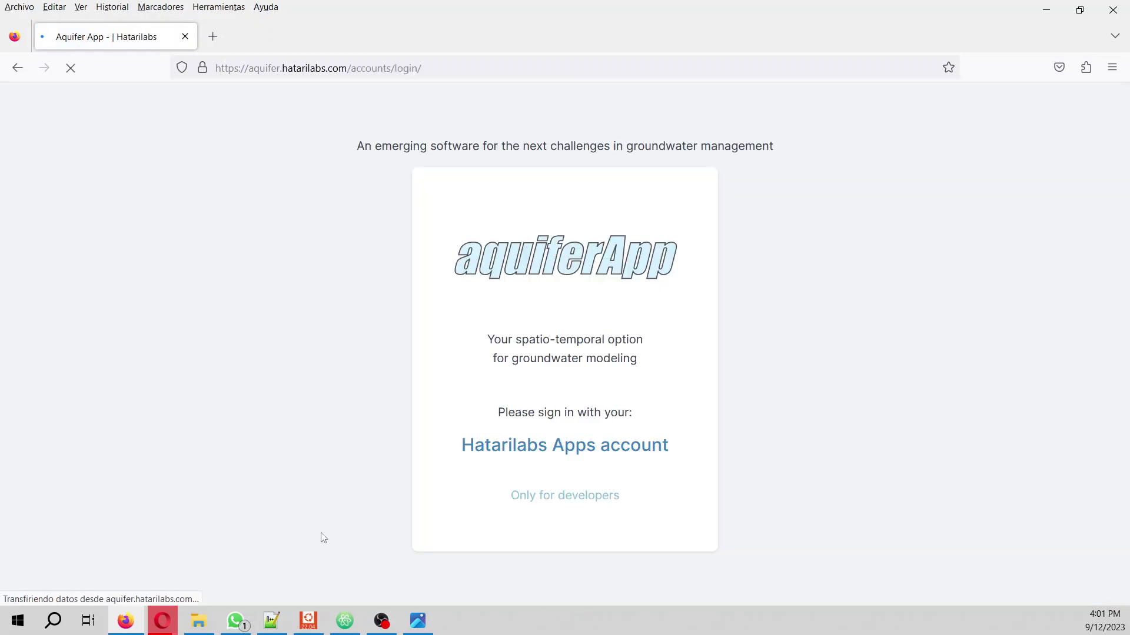
pyautogui.click(656, 447)
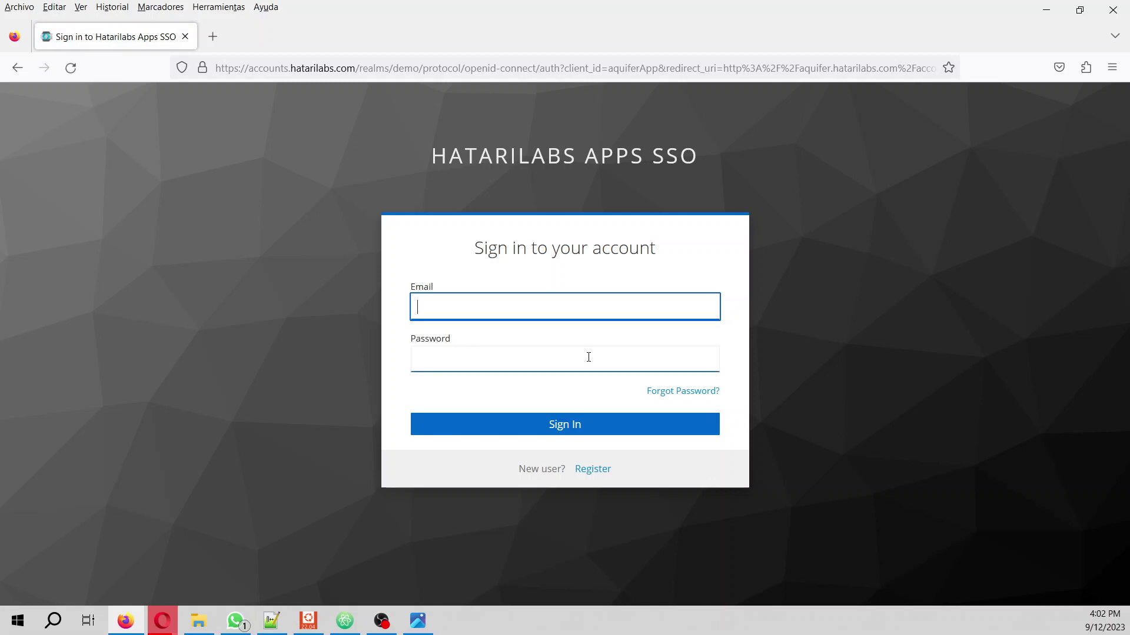
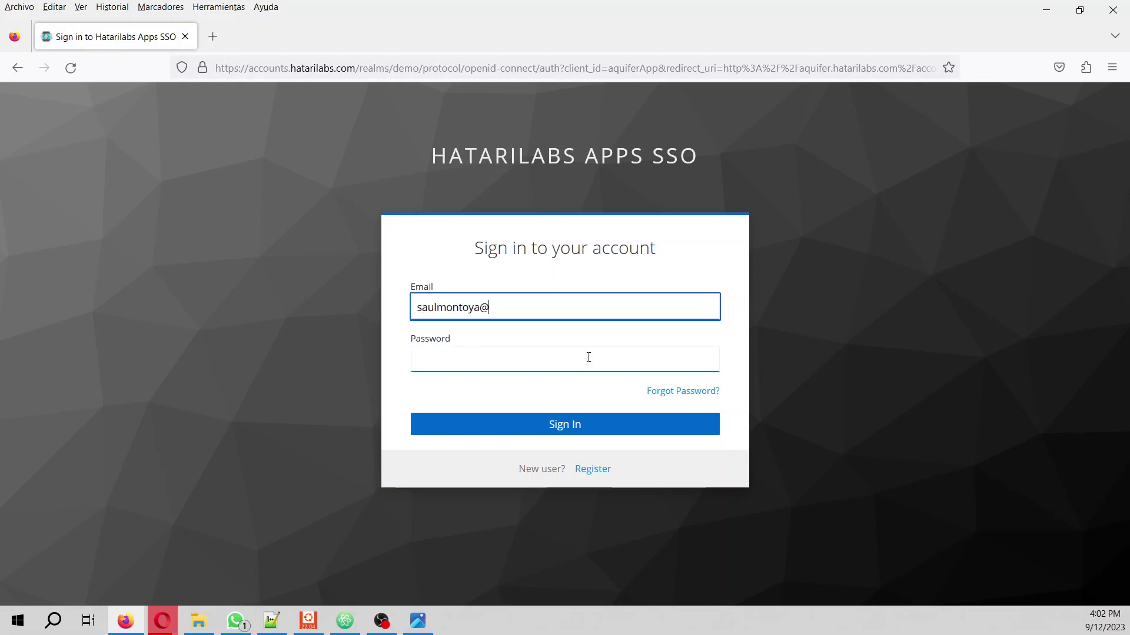
pyautogui.click(588, 358)
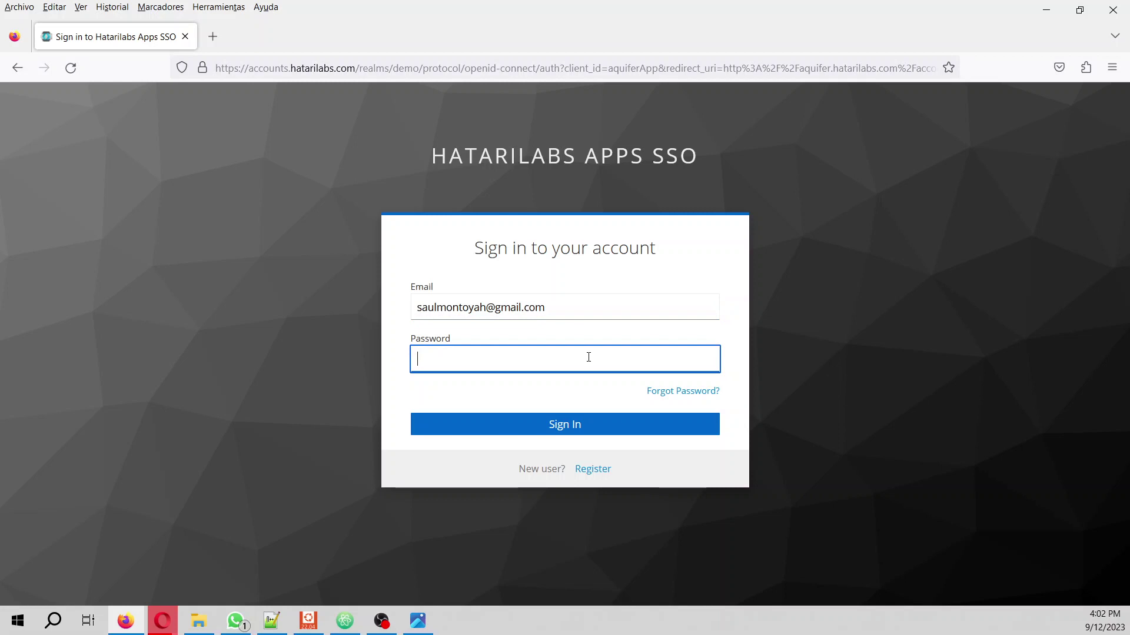
pyautogui.write('••••••')
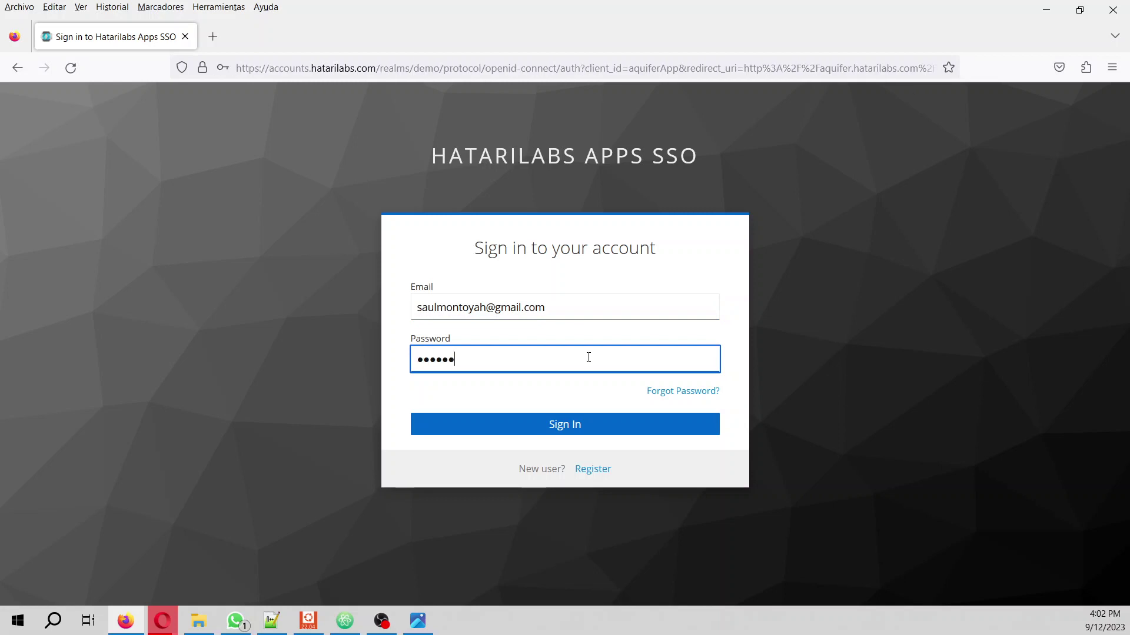
pyautogui.write('••••')
pyautogui.click(563, 436)
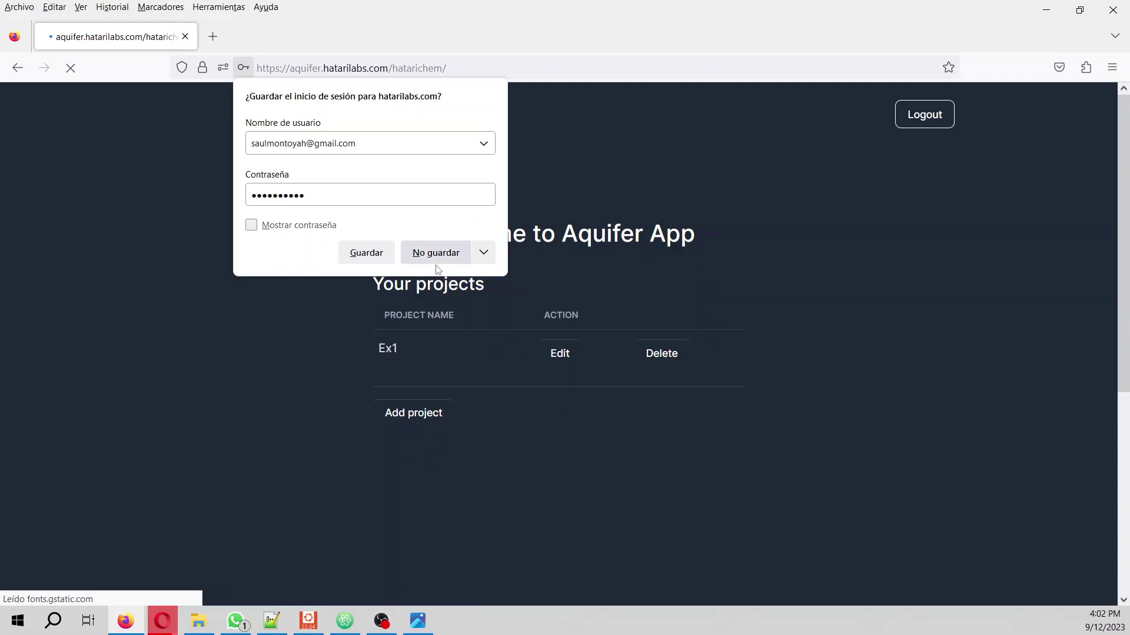
# - Delete the old Ex1 project and fill a new project form: name Ex1, description 'example'
pyautogui.click(448, 256)
pyautogui.click(673, 355)
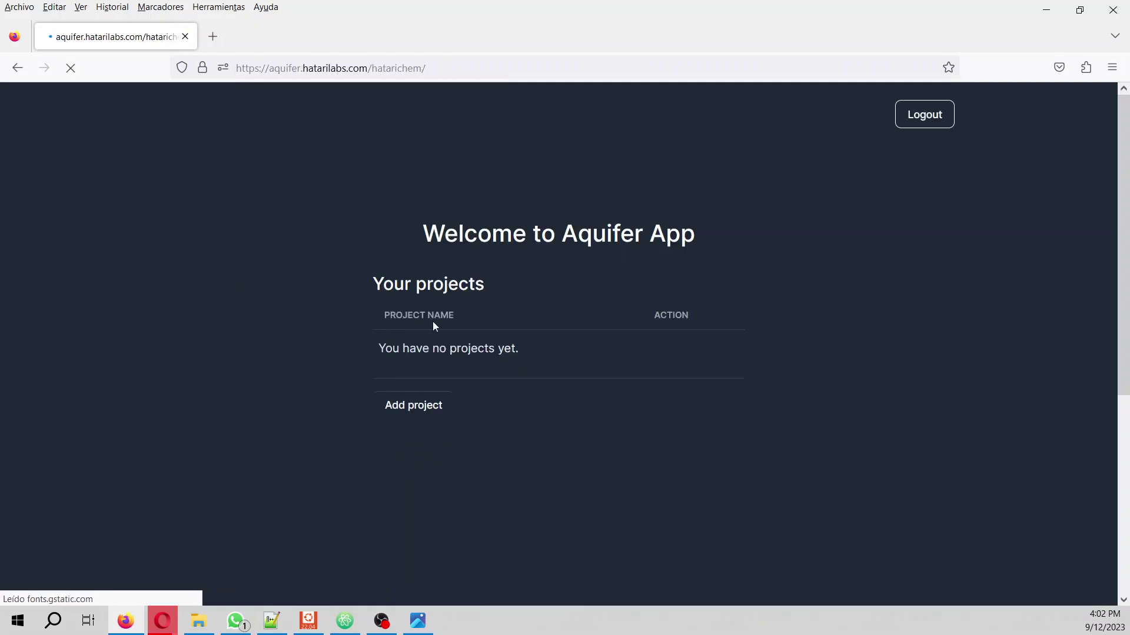
pyautogui.click(413, 406)
pyautogui.click(462, 288)
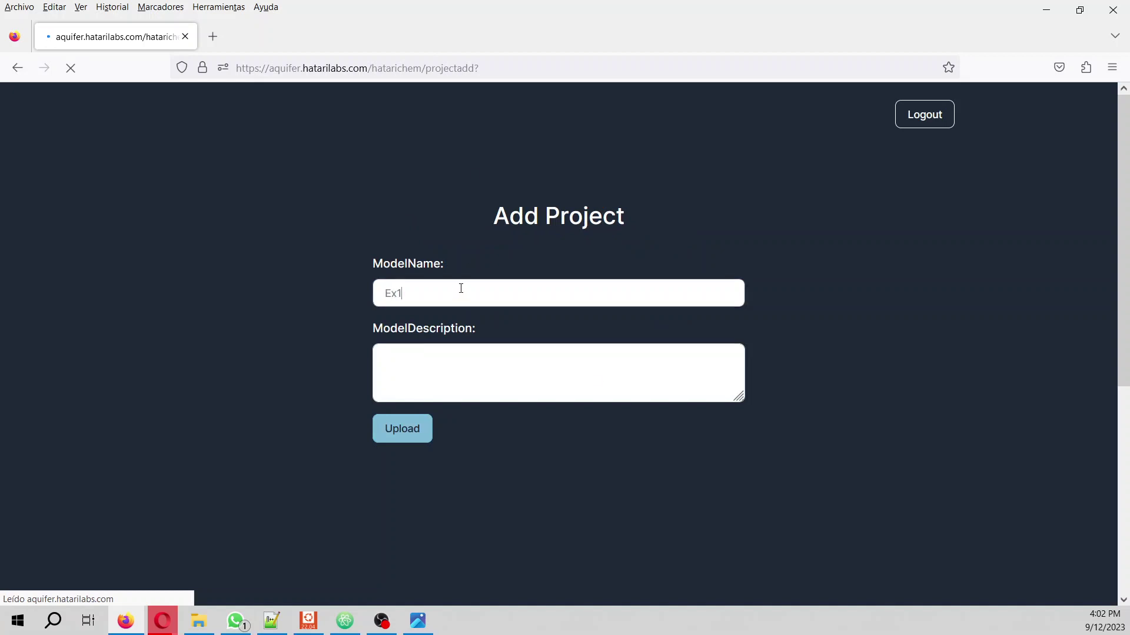
pyautogui.write('Ex1')
pyautogui.click(472, 362)
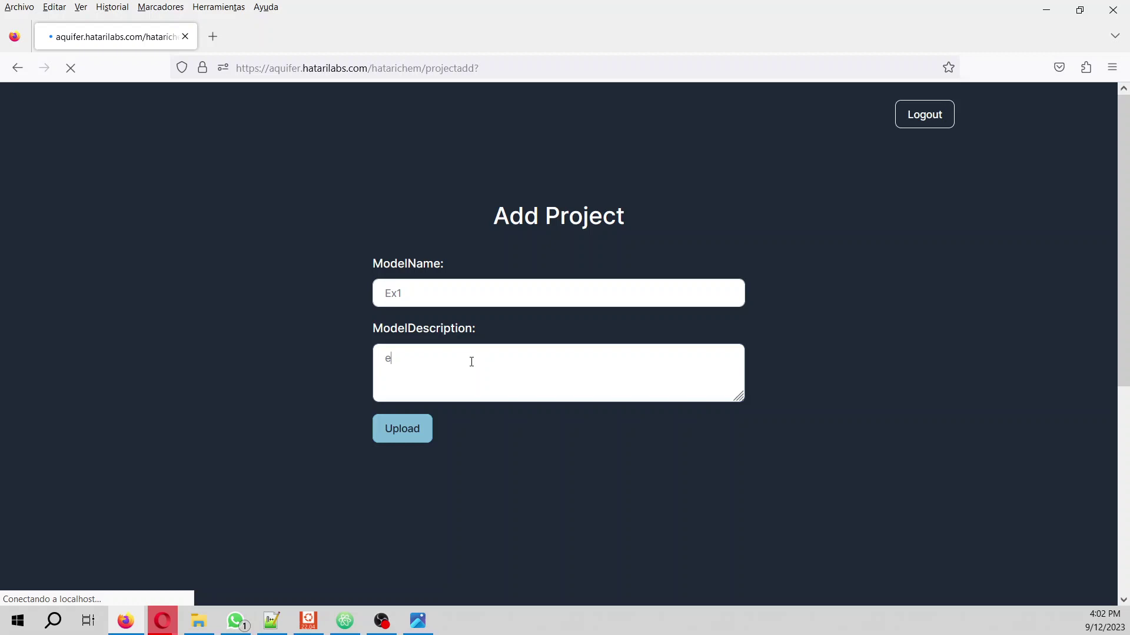
pyautogui.write('example')
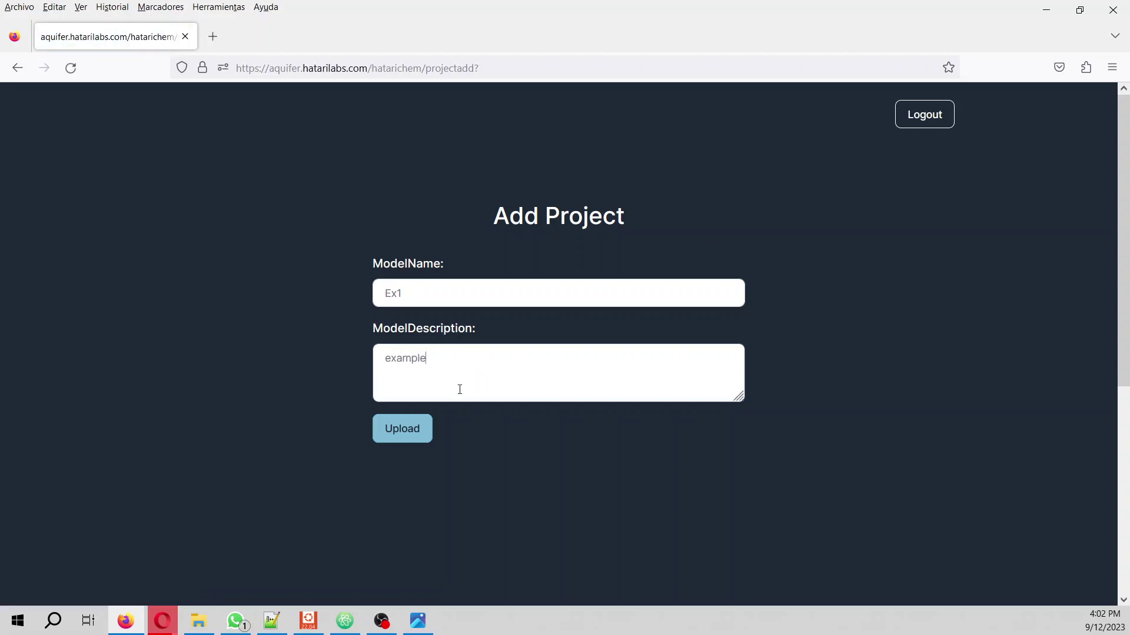
# - Upload the new Ex1 project and open it in the Aquifer App Gallery
pyautogui.click(414, 431)
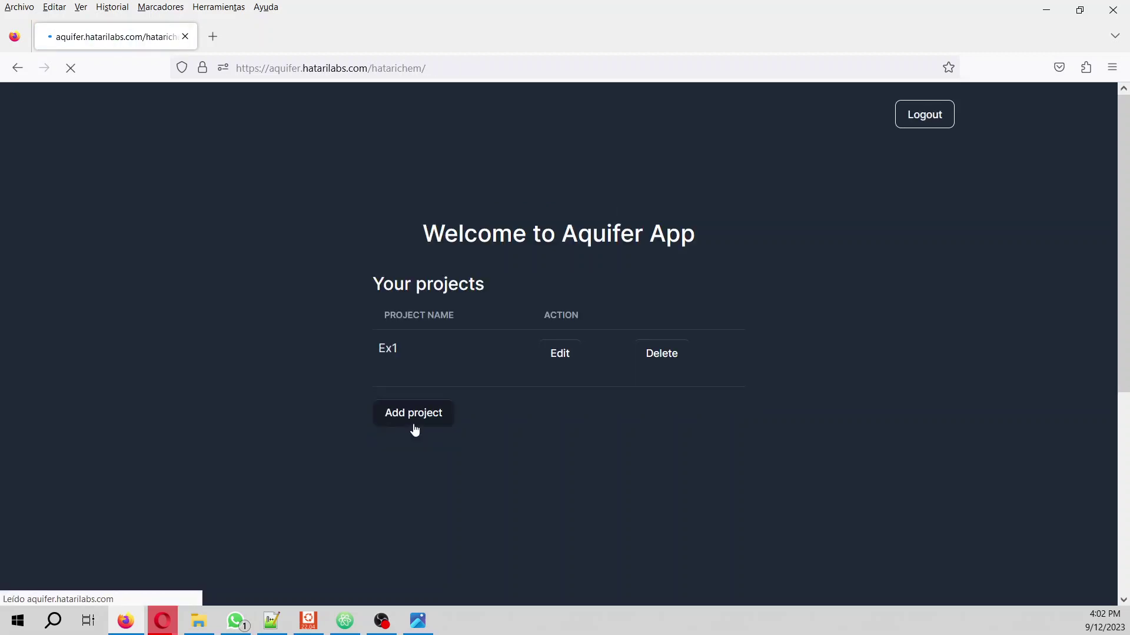
pyautogui.click(560, 354)
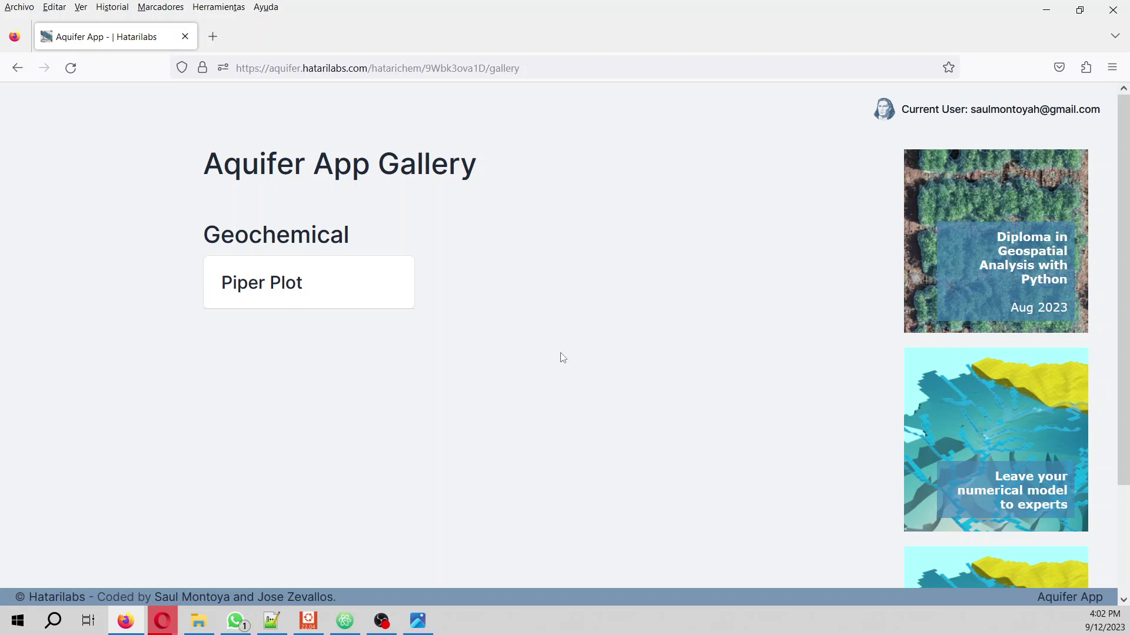
# - Download the sample data.csv from the Piper Plot page and view it in Descargas
pyautogui.click(266, 285)
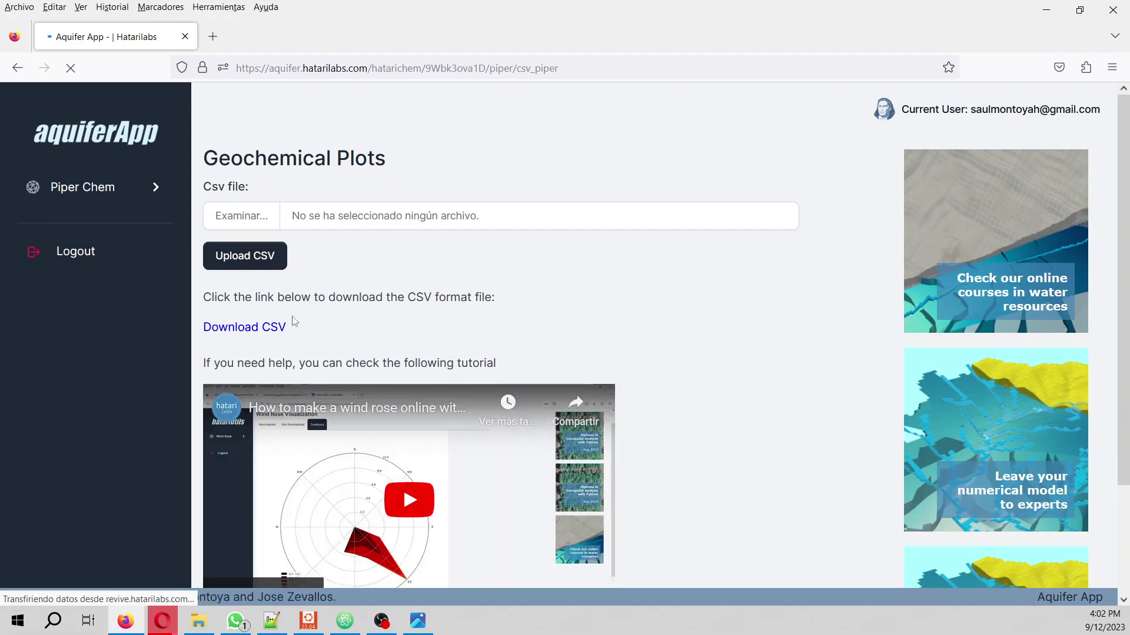
pyautogui.click(271, 333)
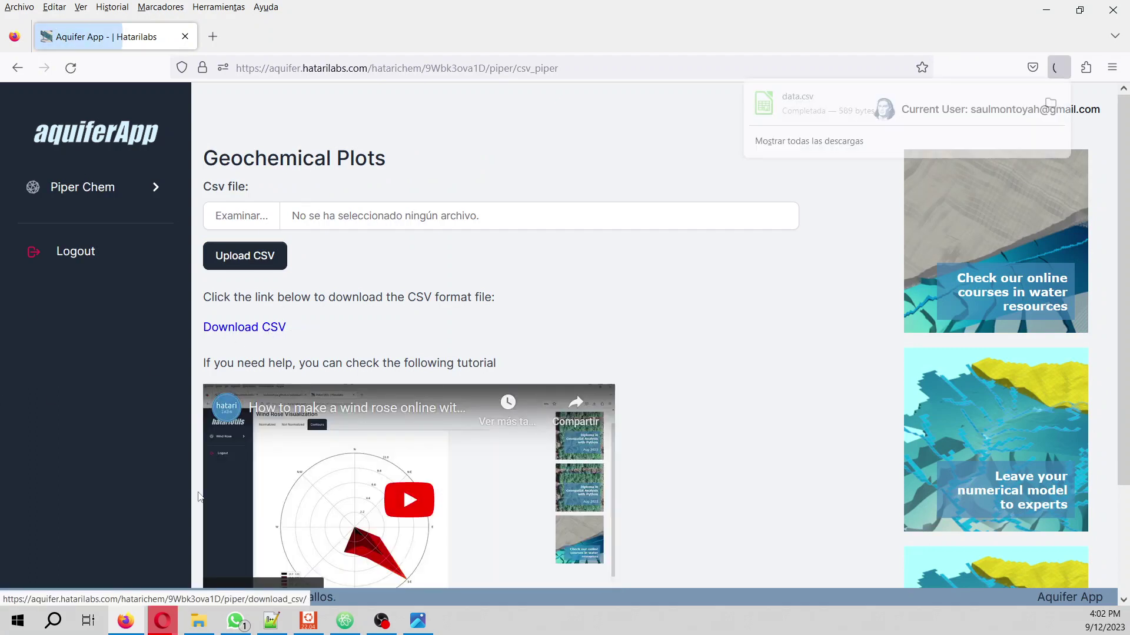
pyautogui.click(199, 624)
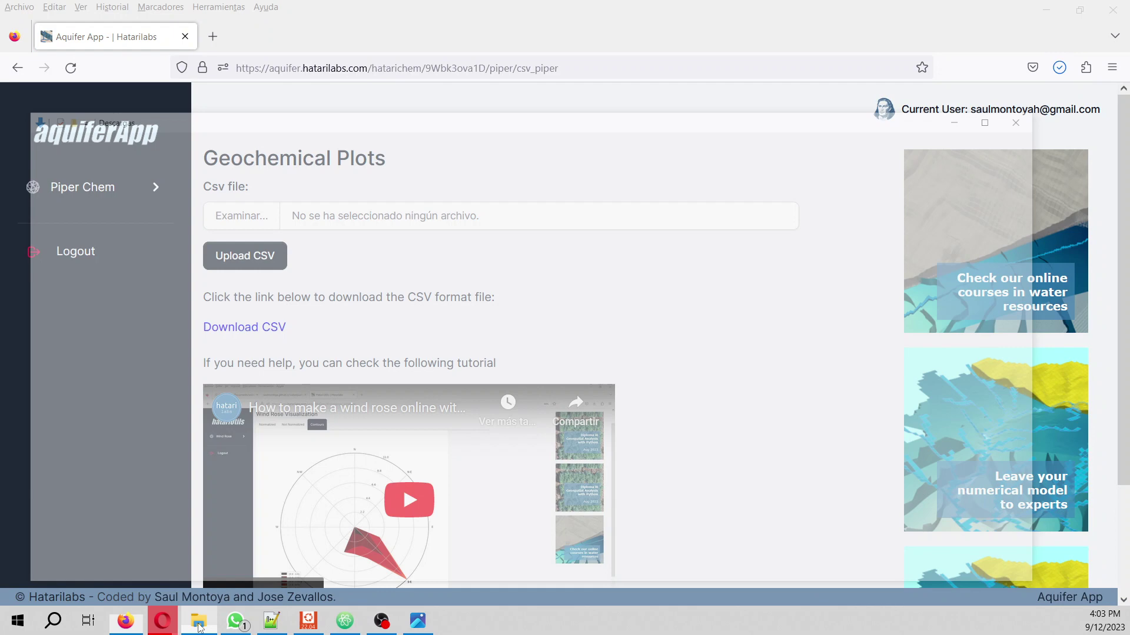
pyautogui.click(403, 249)
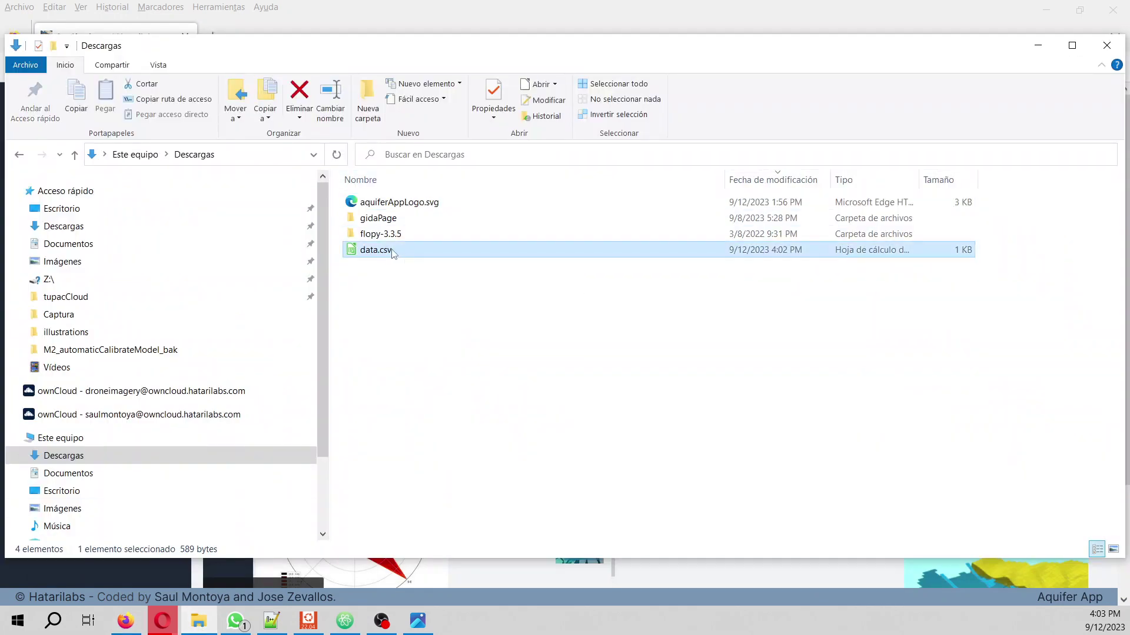
pyautogui.rightClick(382, 250)
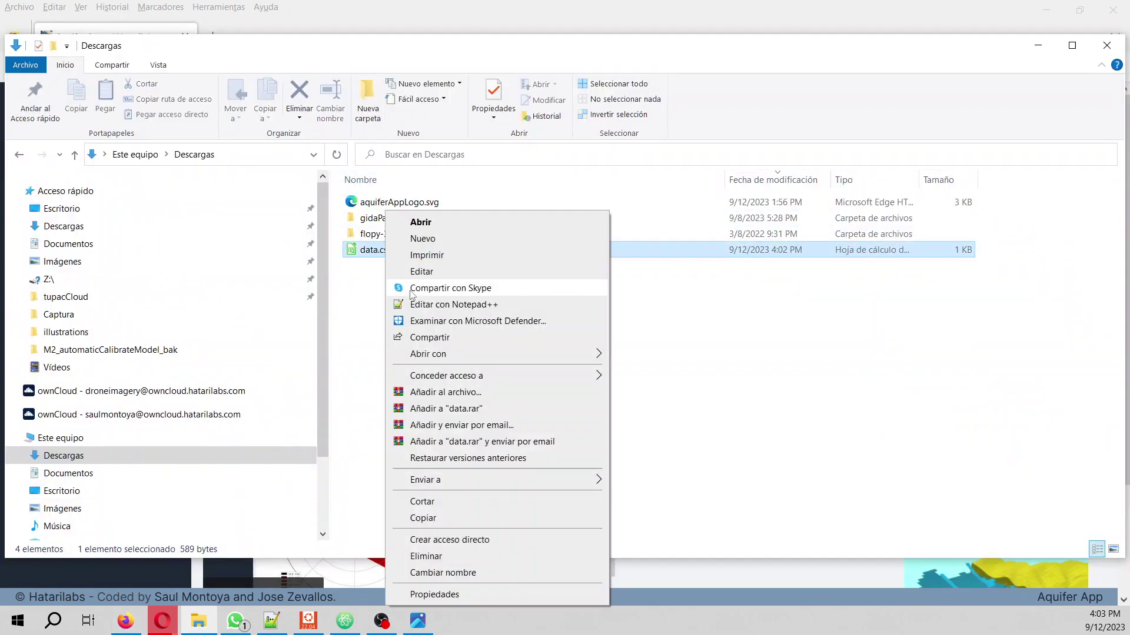
pyautogui.click(567, 312)
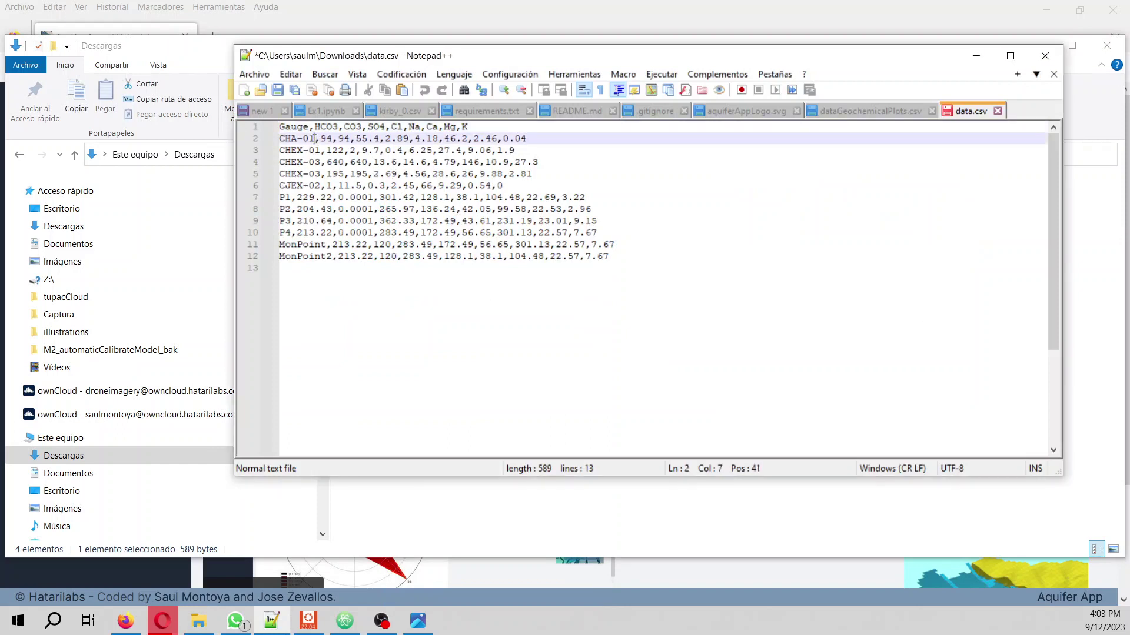
pyautogui.moveTo(317, 140); pyautogui.dragTo(260, 134)
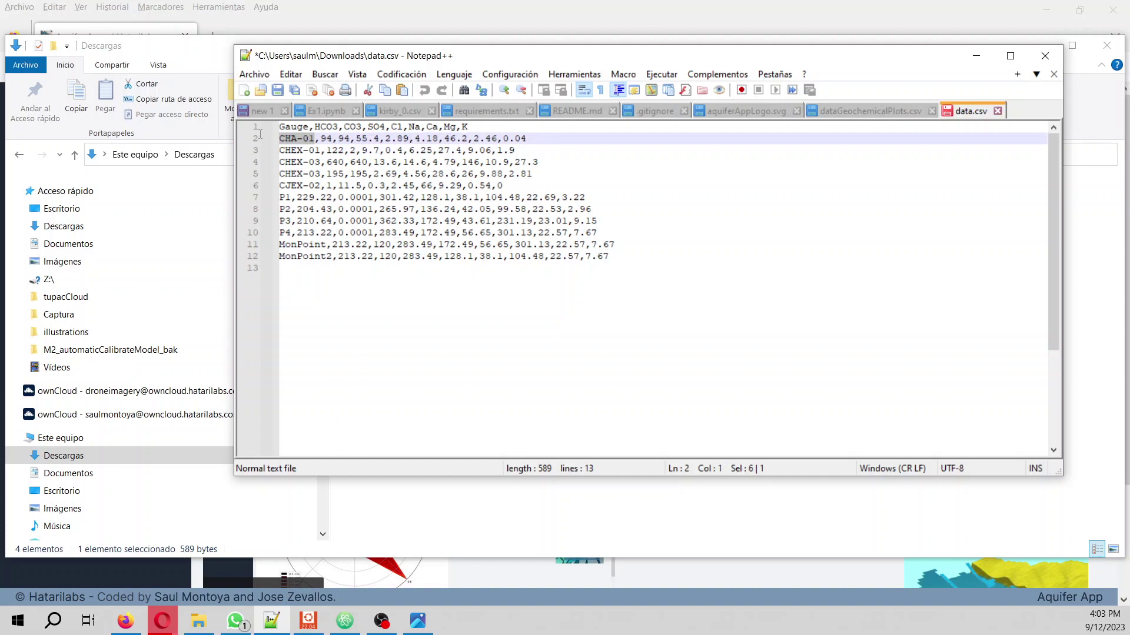
pyautogui.click(321, 139)
pyautogui.moveTo(323, 139); pyautogui.dragTo(365, 140)
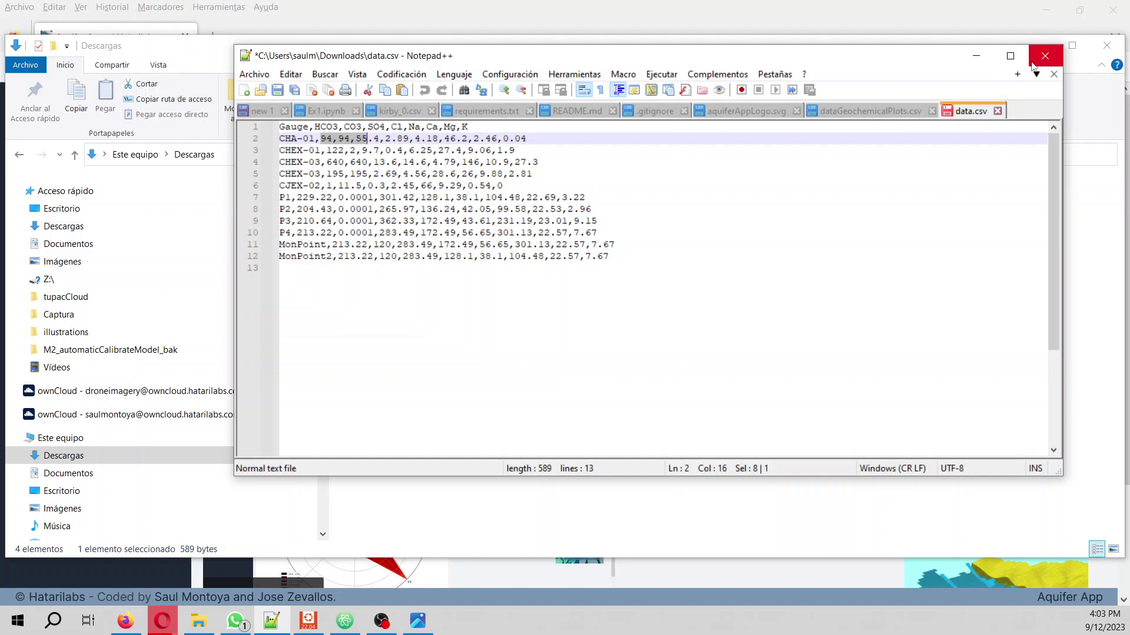
# - Pick Descargas\data.csv as the Piper plot CSV and upload it
pyautogui.click(976, 56)
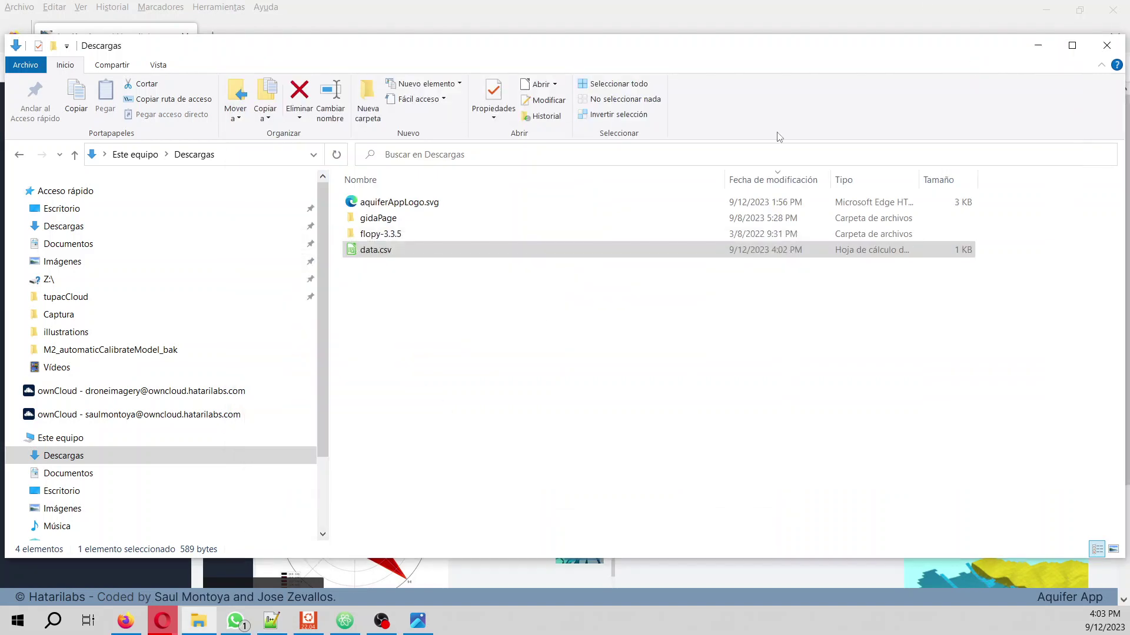
pyautogui.click(1038, 46)
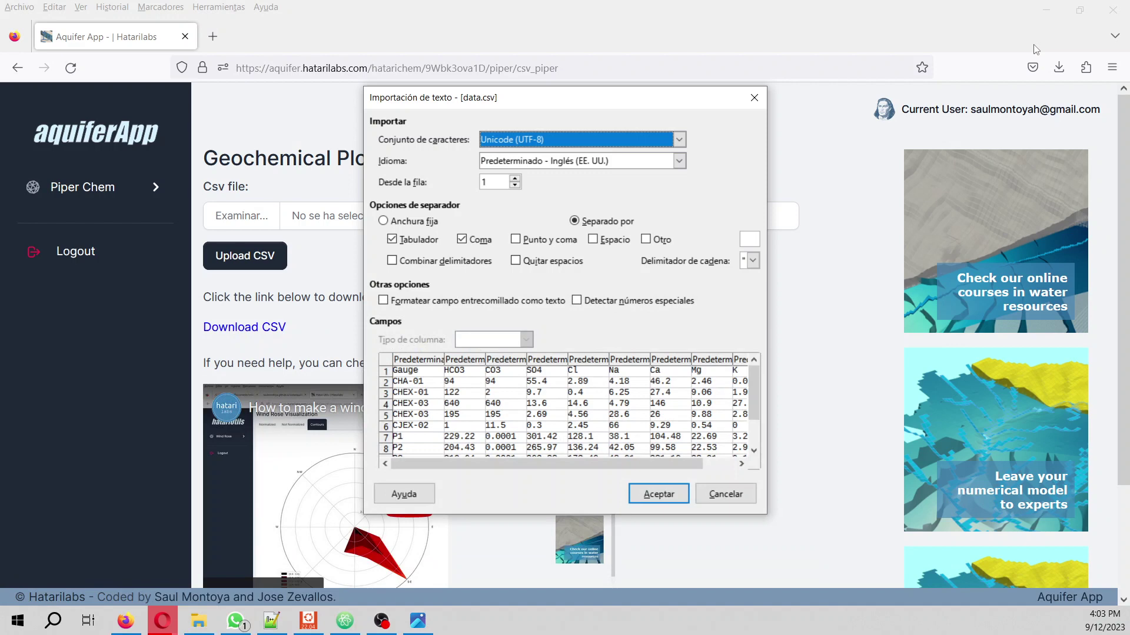
pyautogui.click(754, 98)
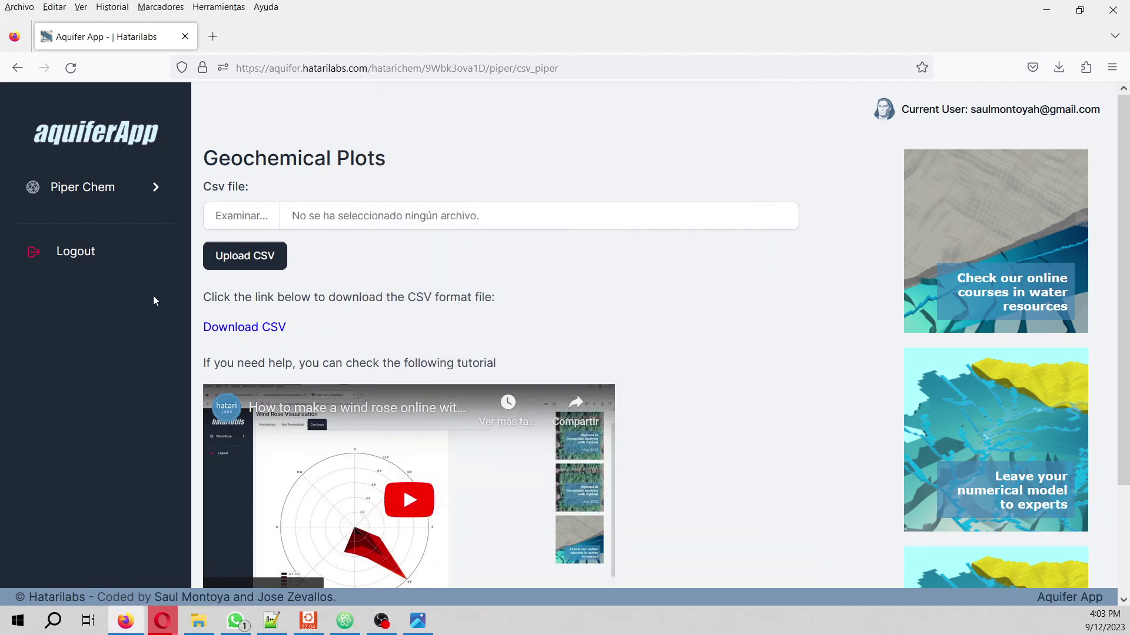
pyautogui.click(224, 219)
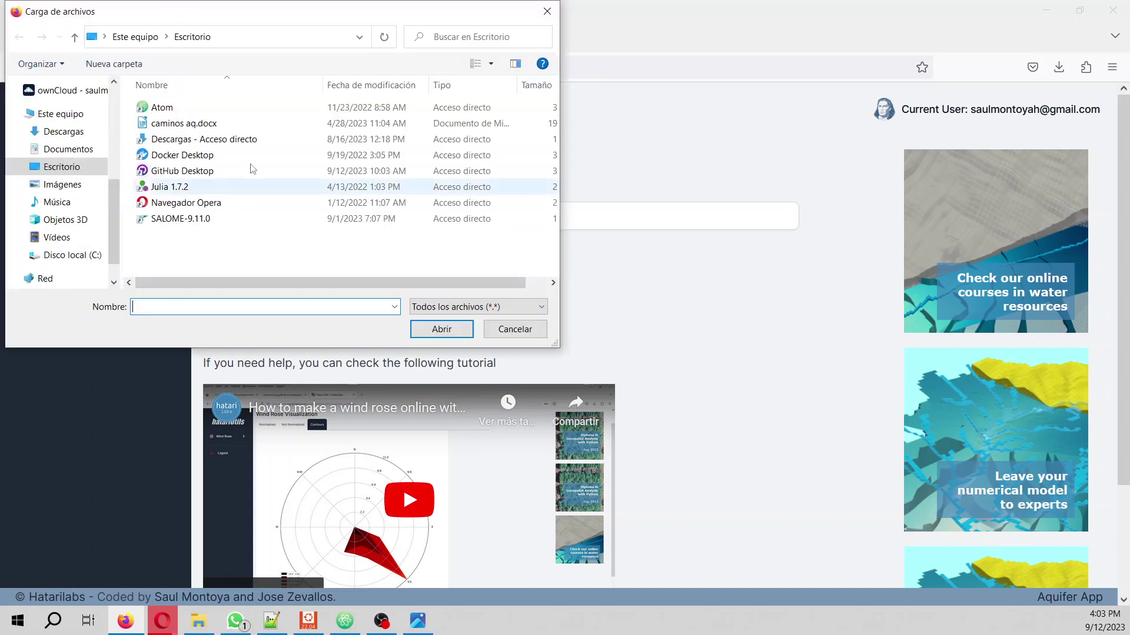
pyautogui.click(63, 133)
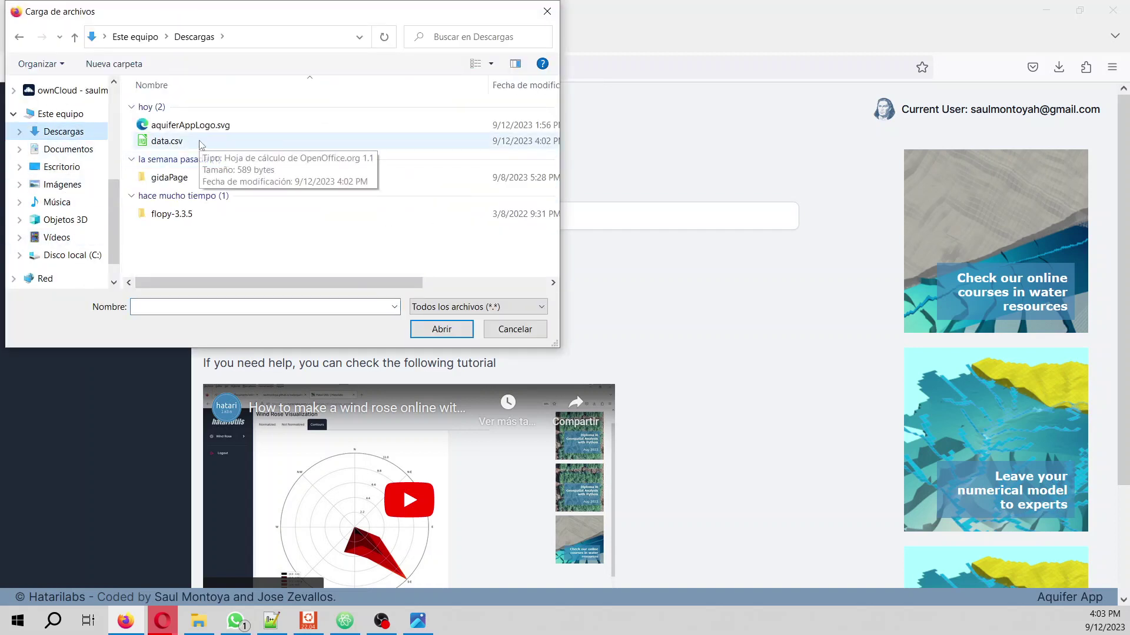
pyautogui.doubleClick(200, 143)
pyautogui.click(242, 258)
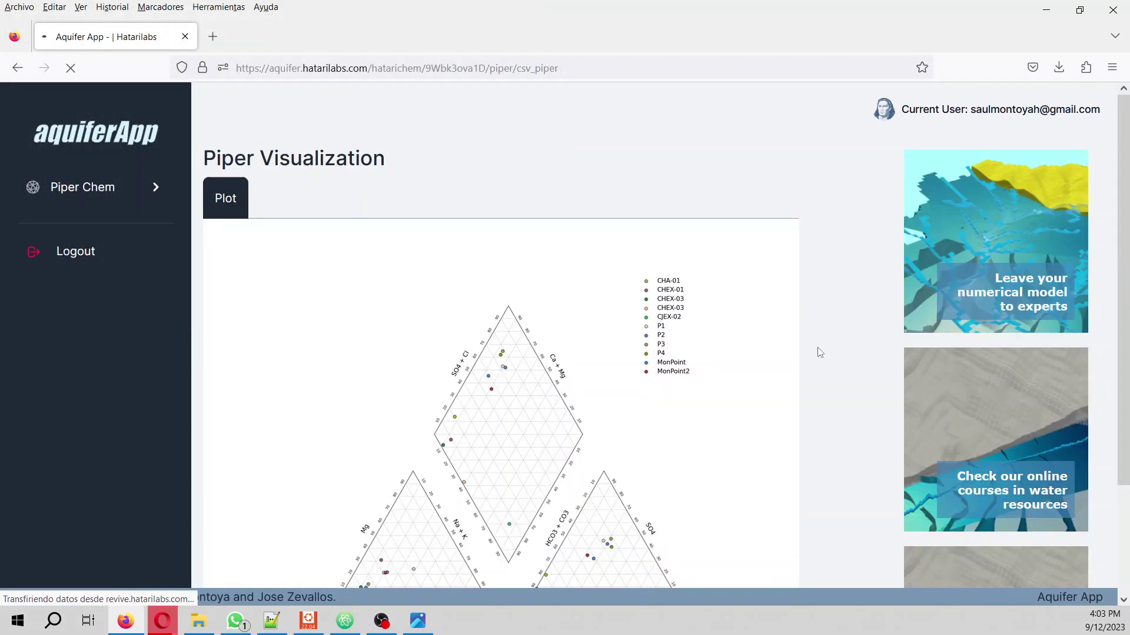
# - Download the Piper diagram images as PiperPlotsFiles.zip from below the plot
pyautogui.scroll(-2, 821, 352)
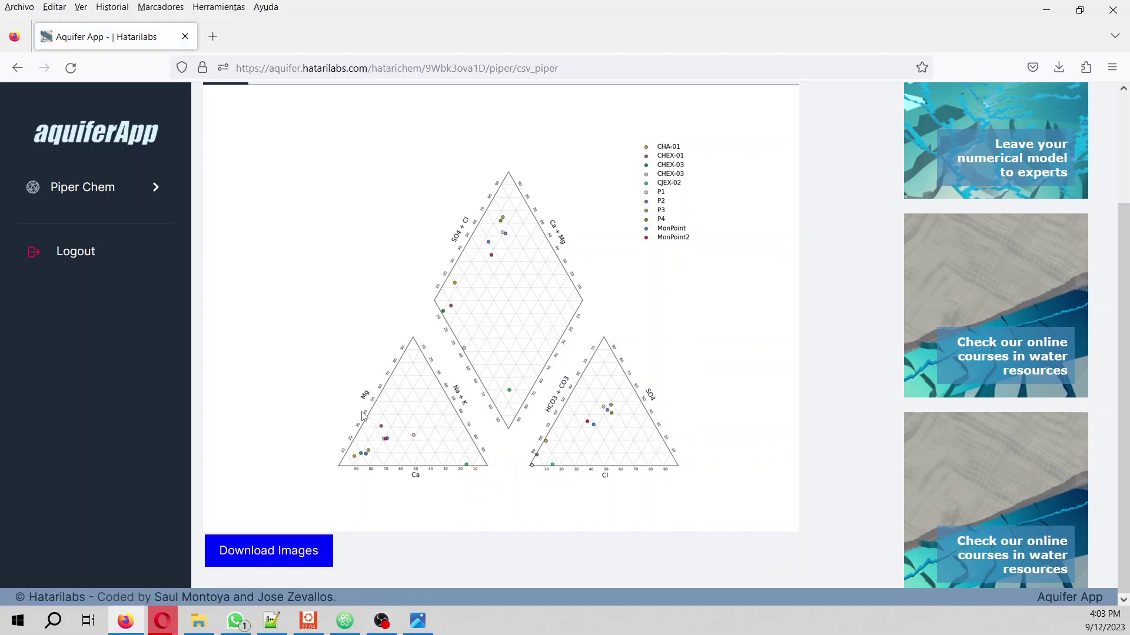
pyautogui.click(279, 560)
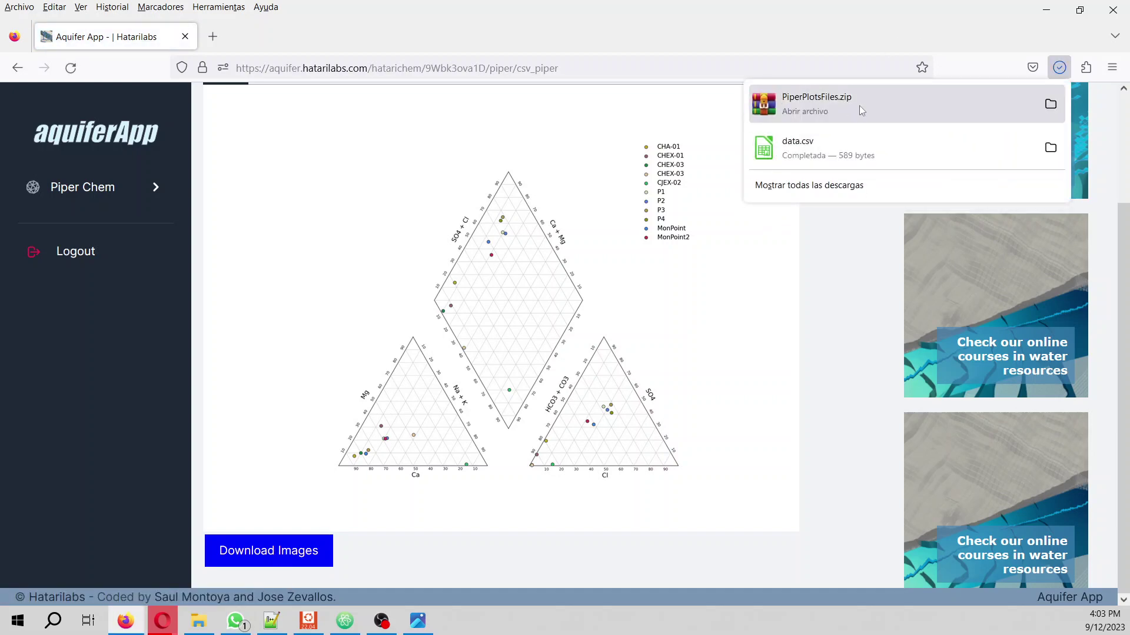
# - Extract PiperPlotsFiles.zip here in Descargas
pyautogui.click(1050, 148)
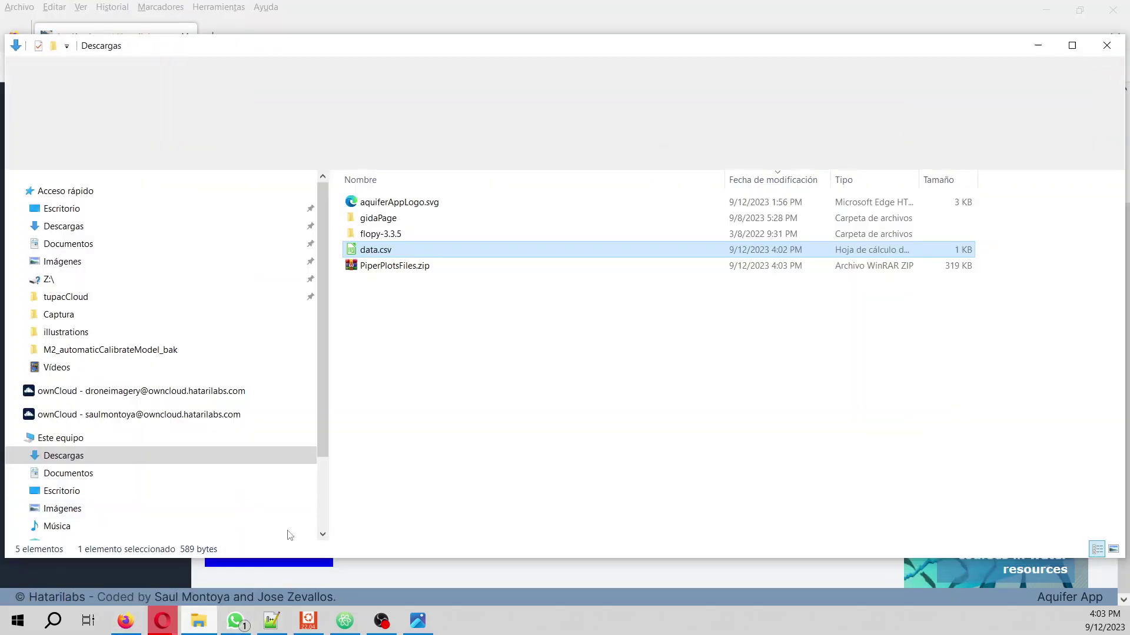
pyautogui.rightClick(383, 265)
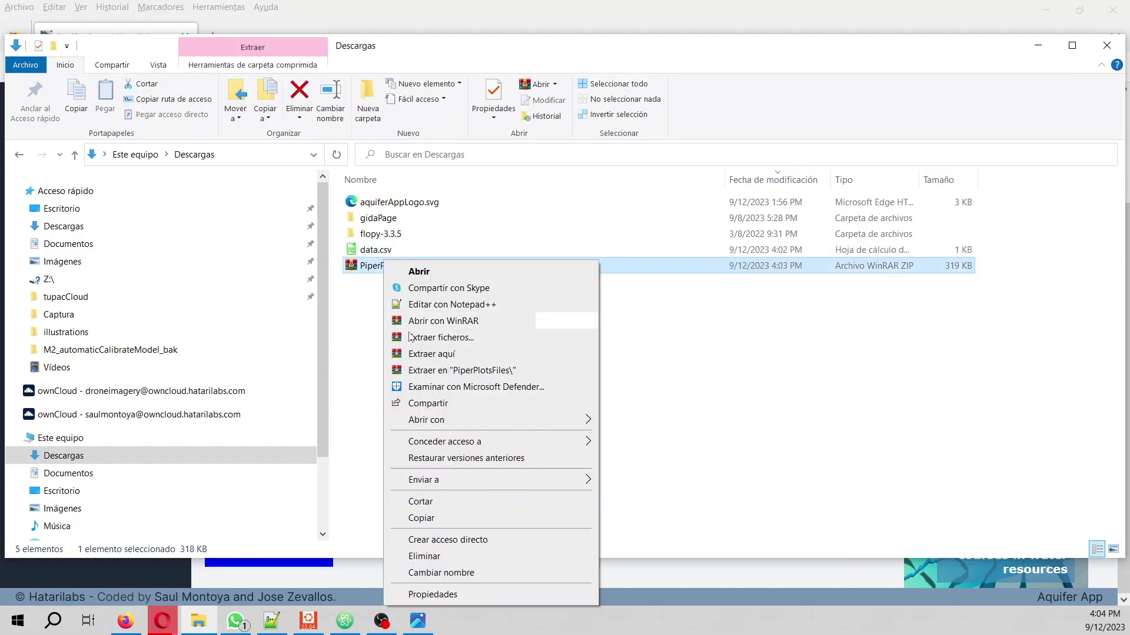
pyautogui.click(415, 354)
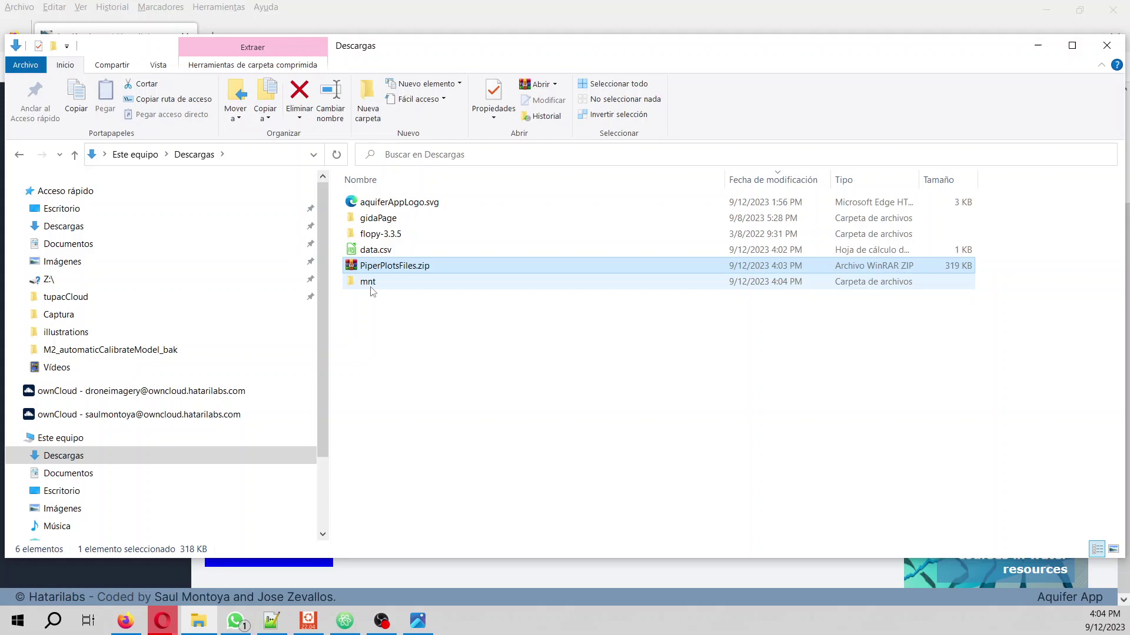
# - Open mnt > aquiferApp > Ex1 > piper_plots and select piper.png
pyautogui.doubleClick(370, 283)
pyautogui.doubleClick(388, 200)
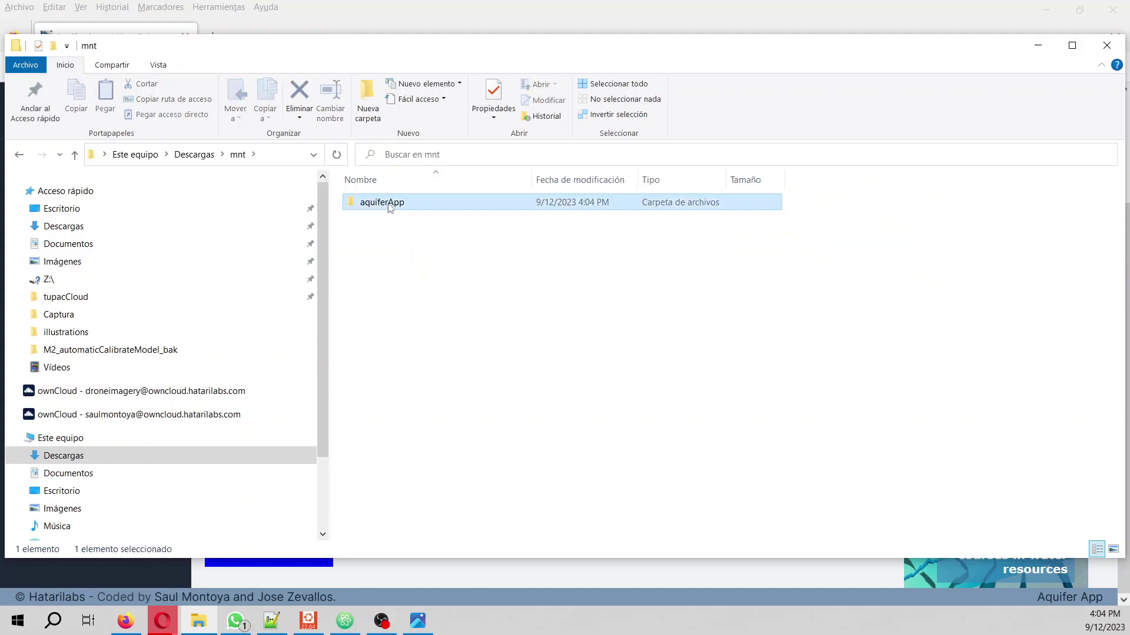
pyautogui.click(389, 206)
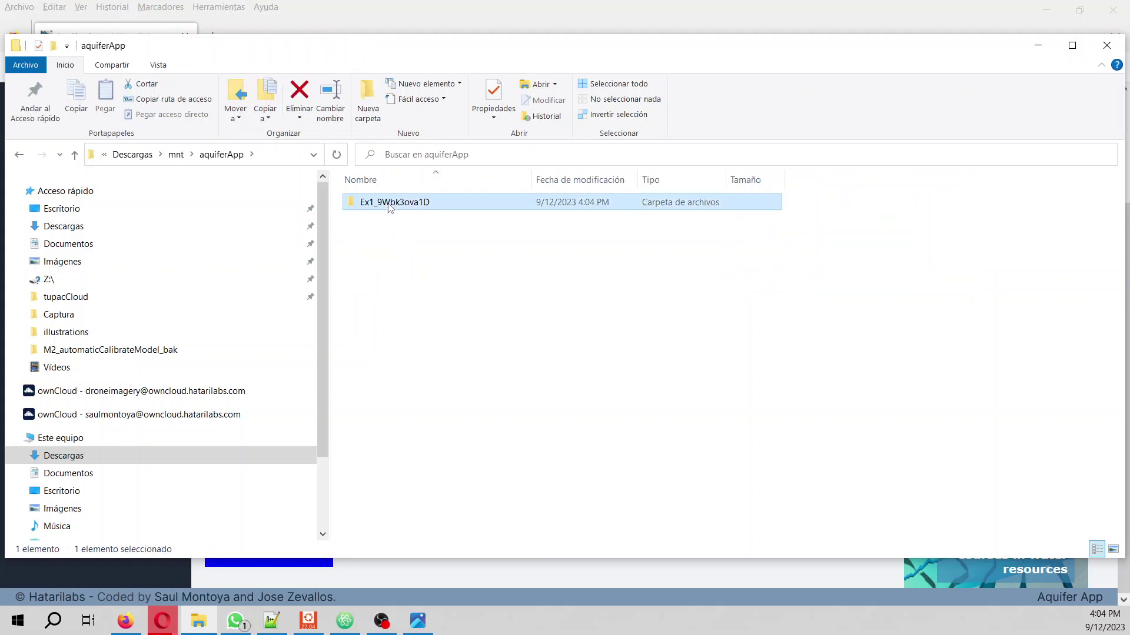
pyautogui.doubleClick(389, 203)
pyautogui.doubleClick(377, 203)
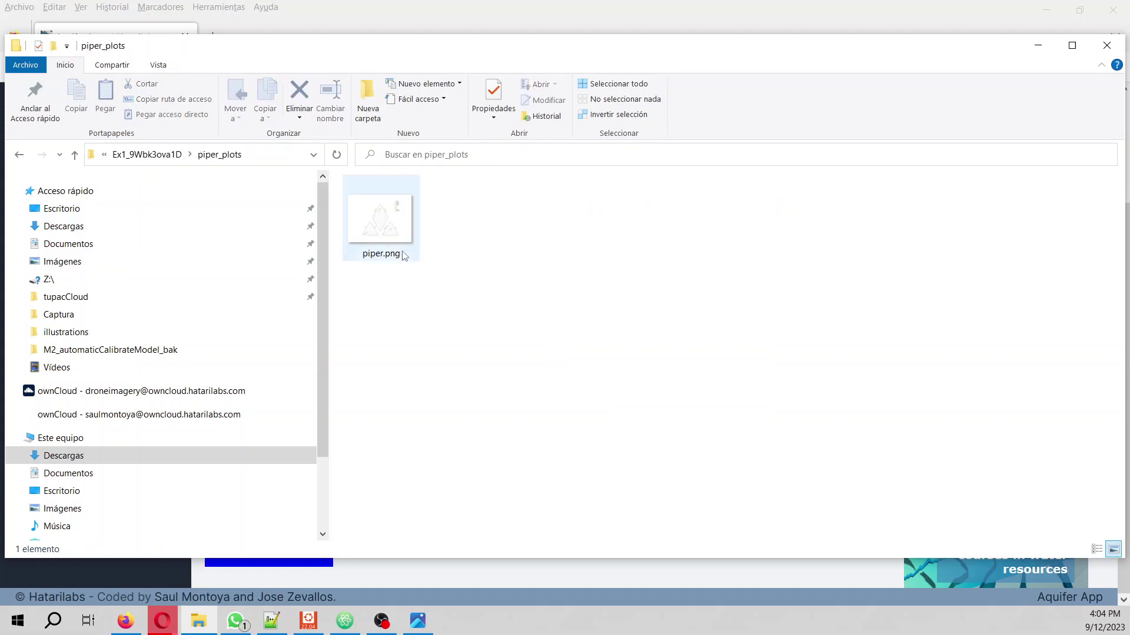
pyautogui.click(402, 213)
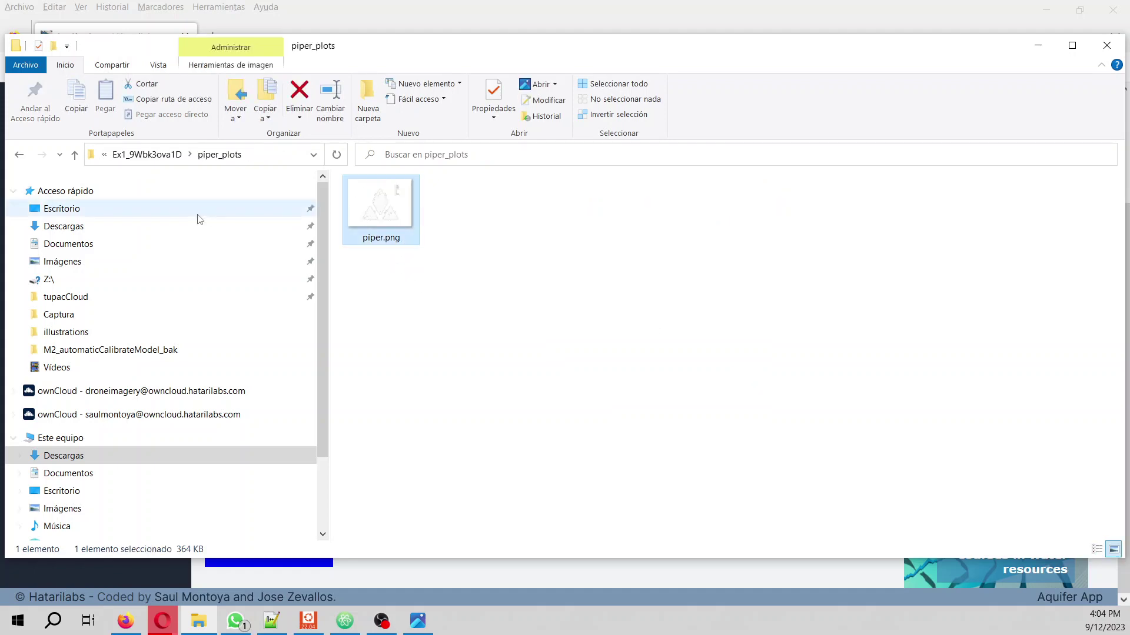
# - Open piper.png in Photos to view the Piper diagram and legend
pyautogui.doubleClick(379, 224)
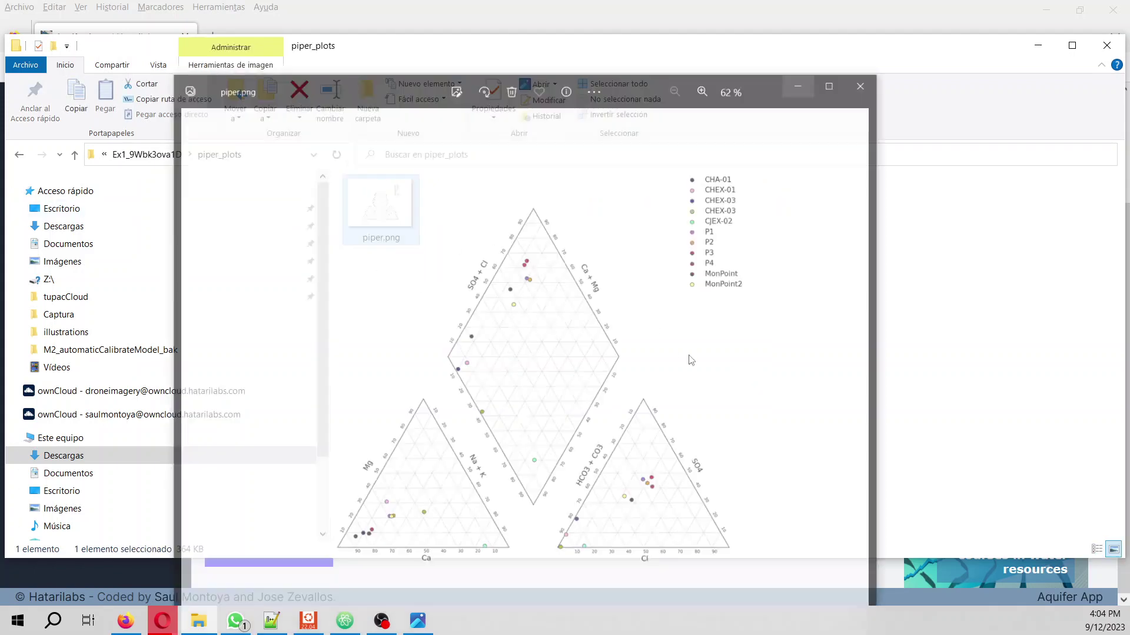